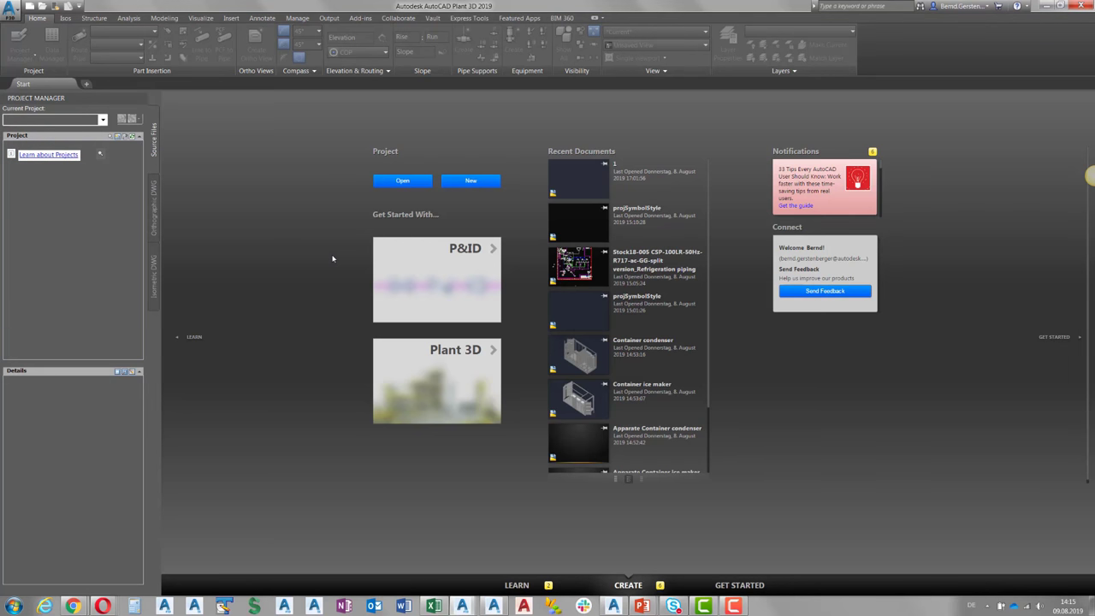
Start a new project named 'example' with its project files on the Desktop
click(102, 119)
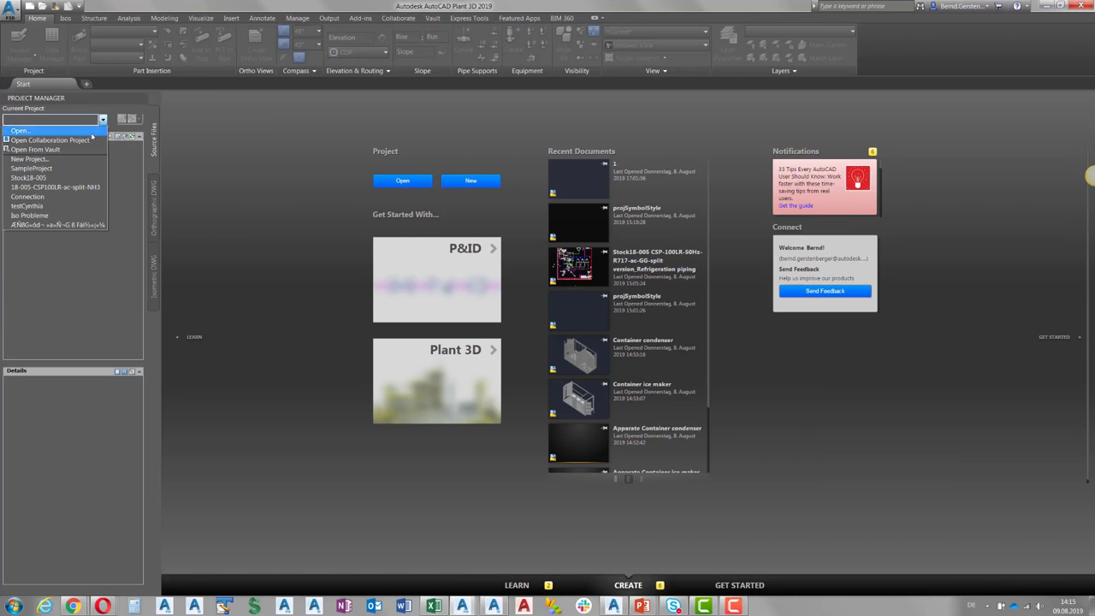
click(67, 159)
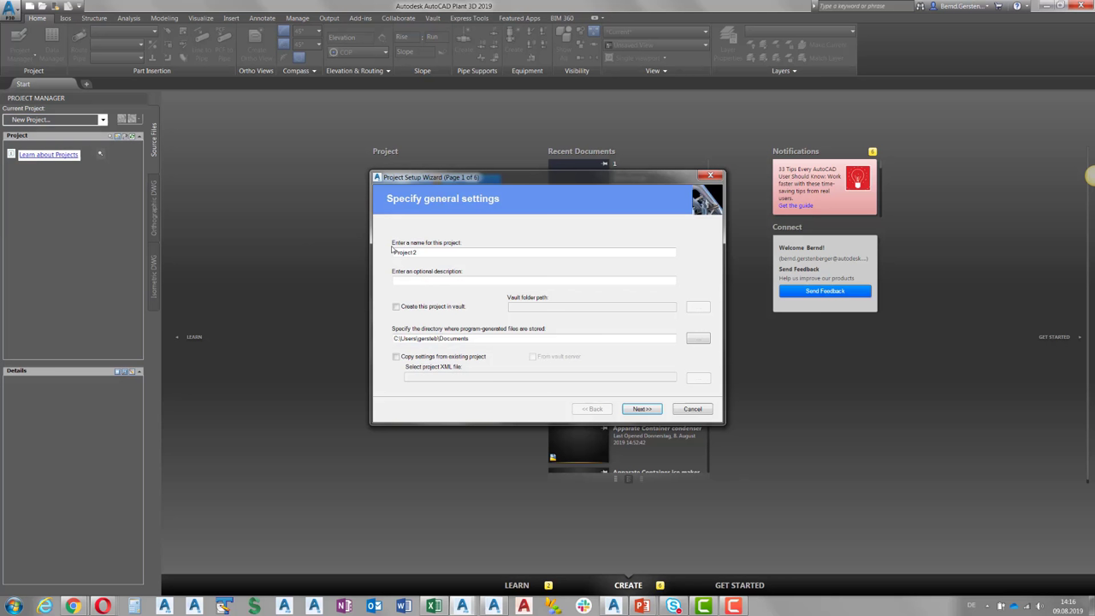
drag(414, 252, 354, 252)
text(e)
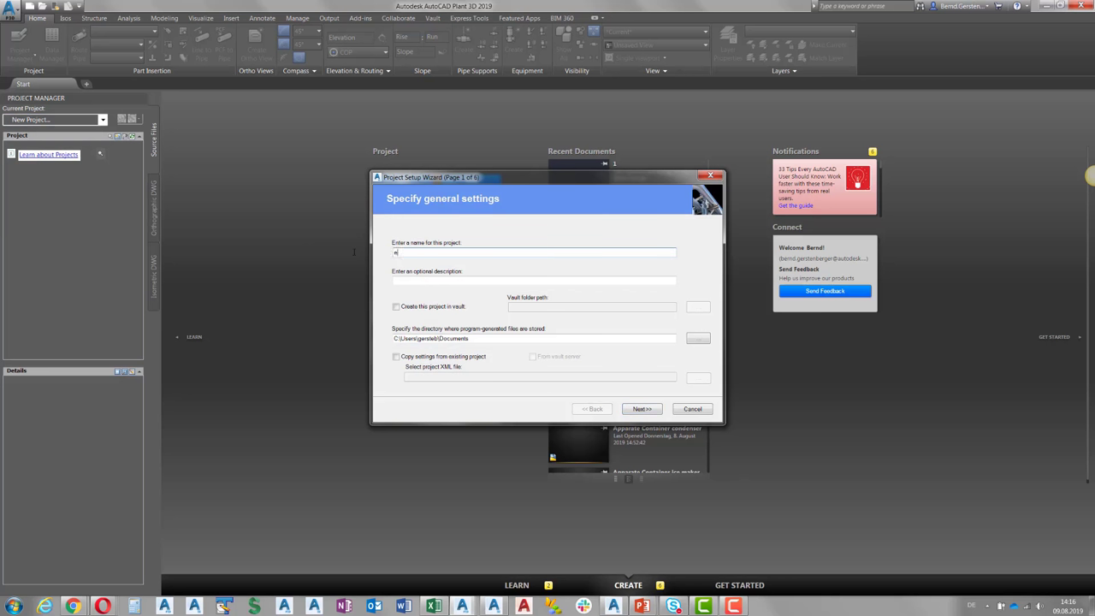
text(xamp)
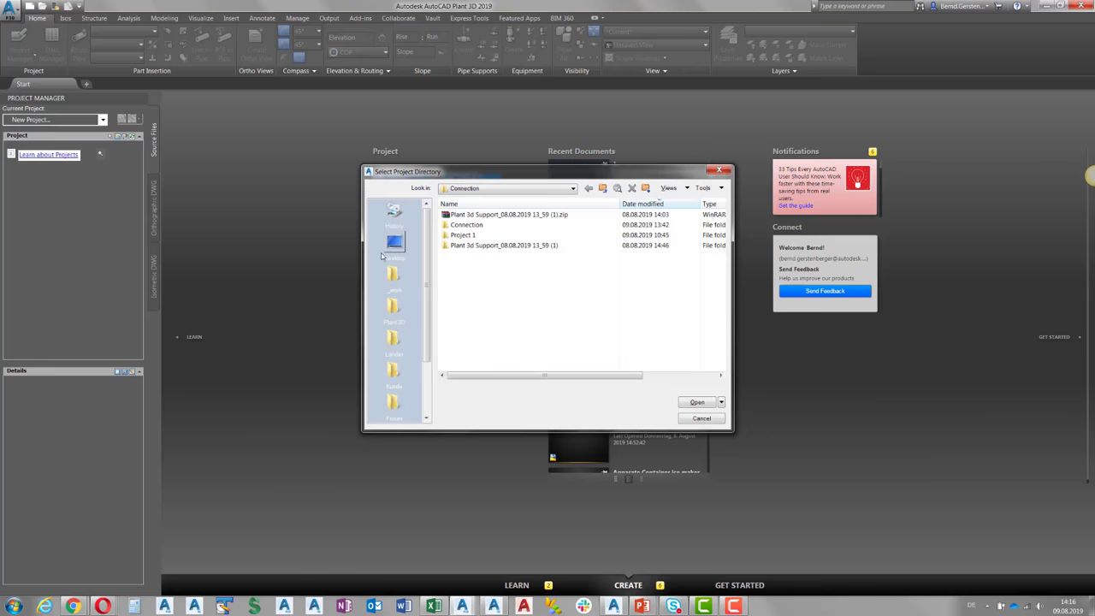
click(391, 247)
click(691, 402)
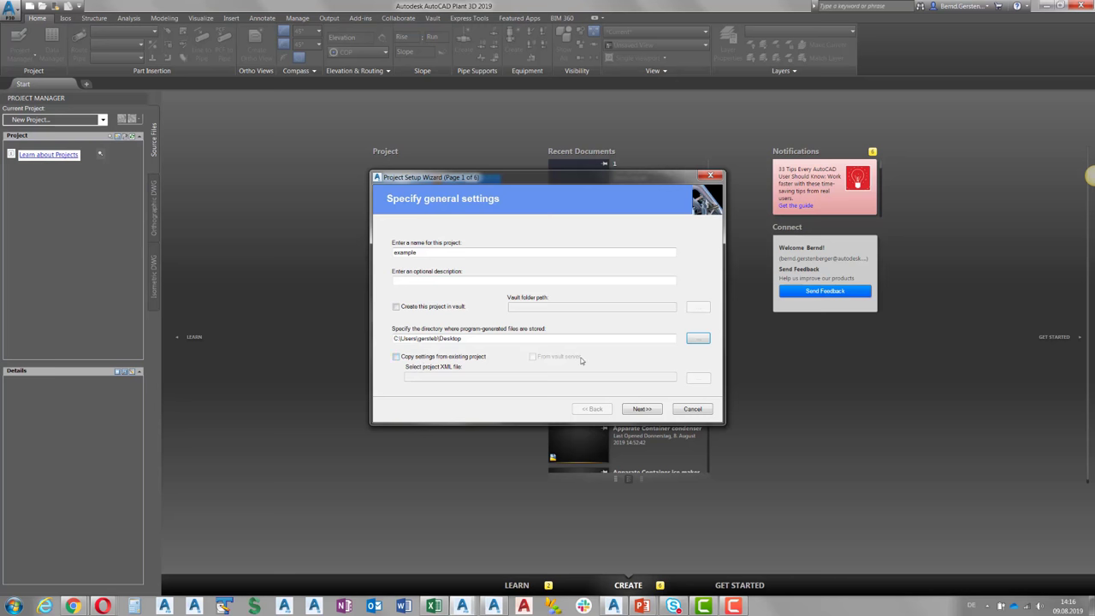
Leave copying settings from an existing project turned off and continue to unit settings
click(451, 358)
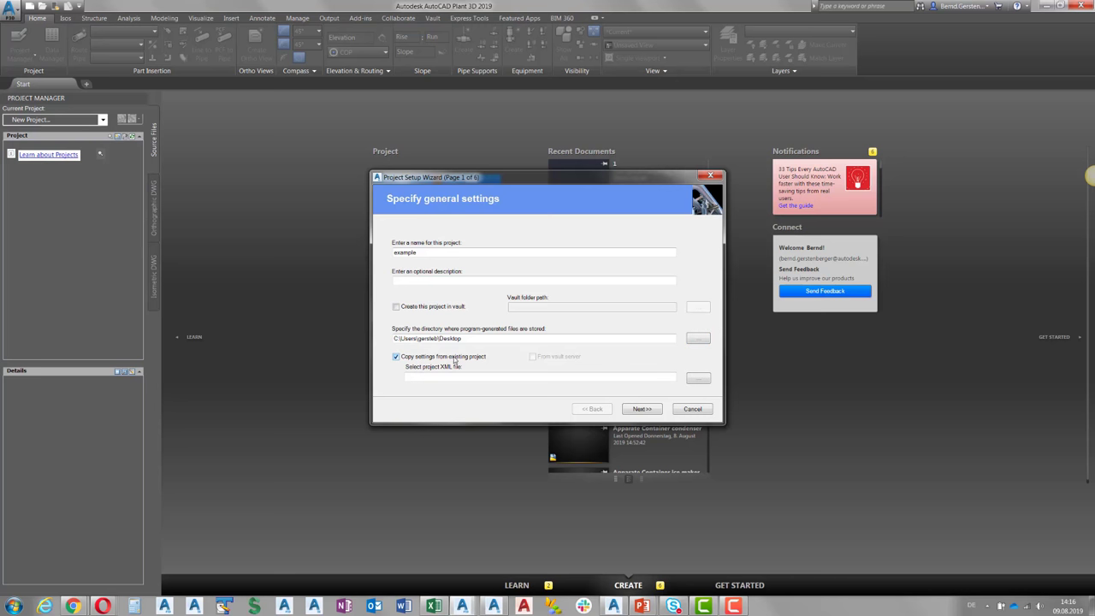
click(698, 378)
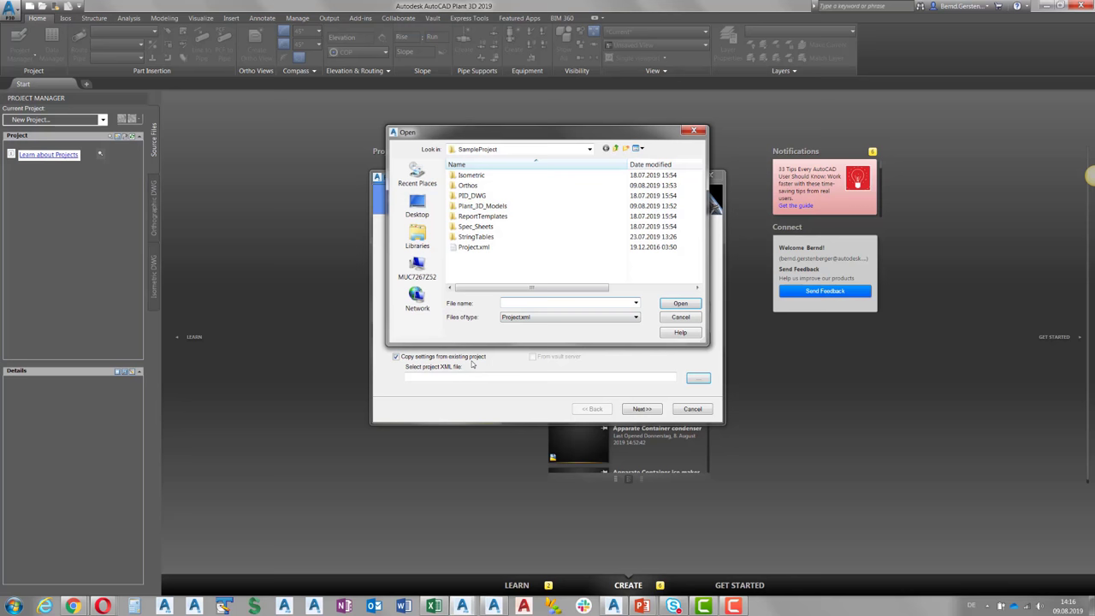
click(695, 317)
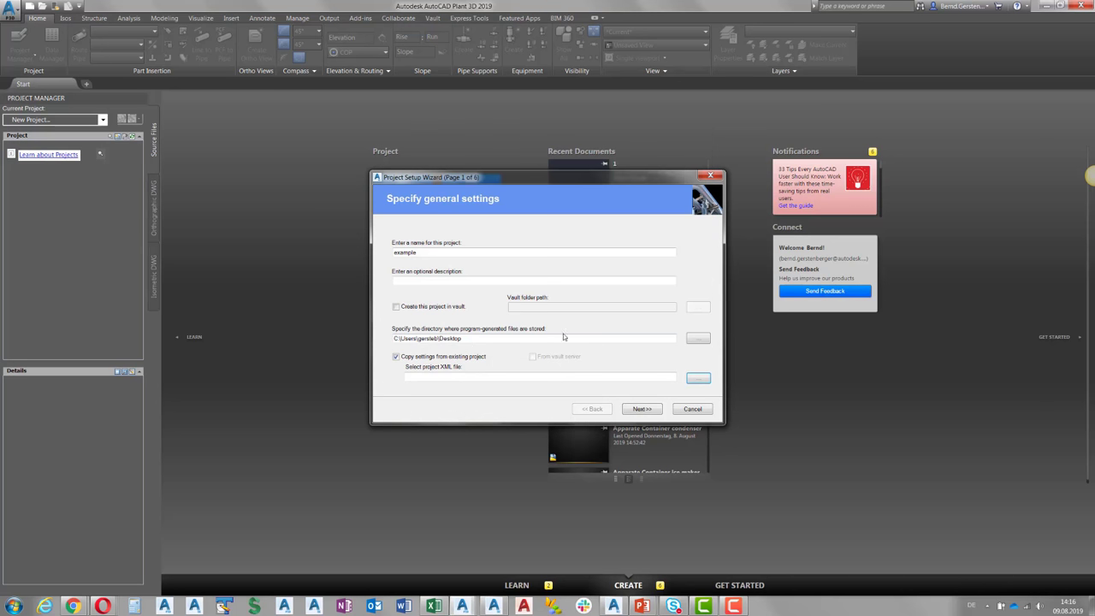
click(416, 360)
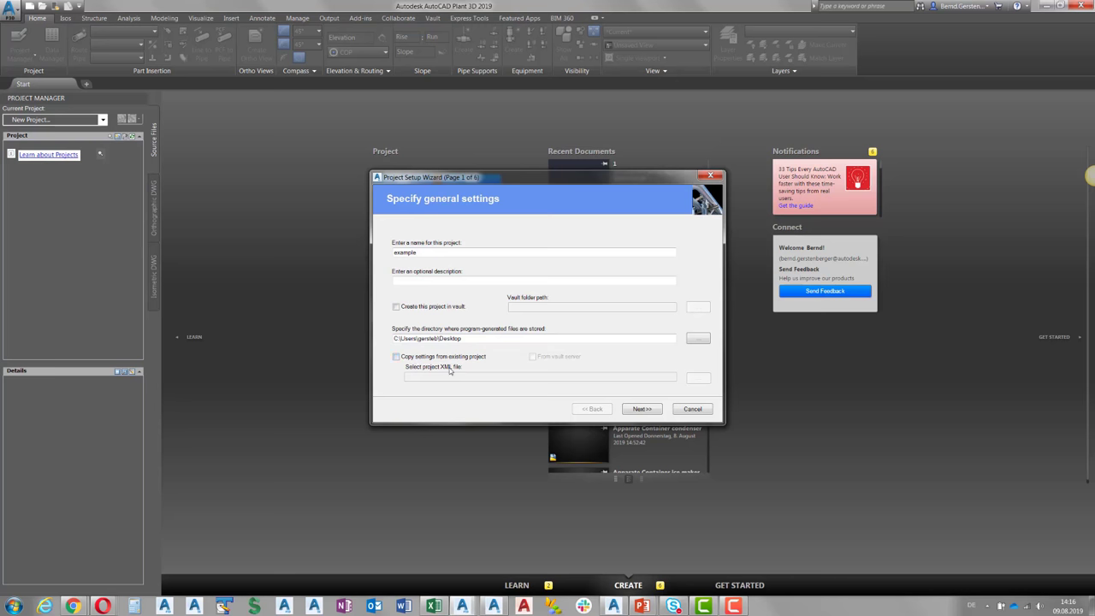
click(648, 410)
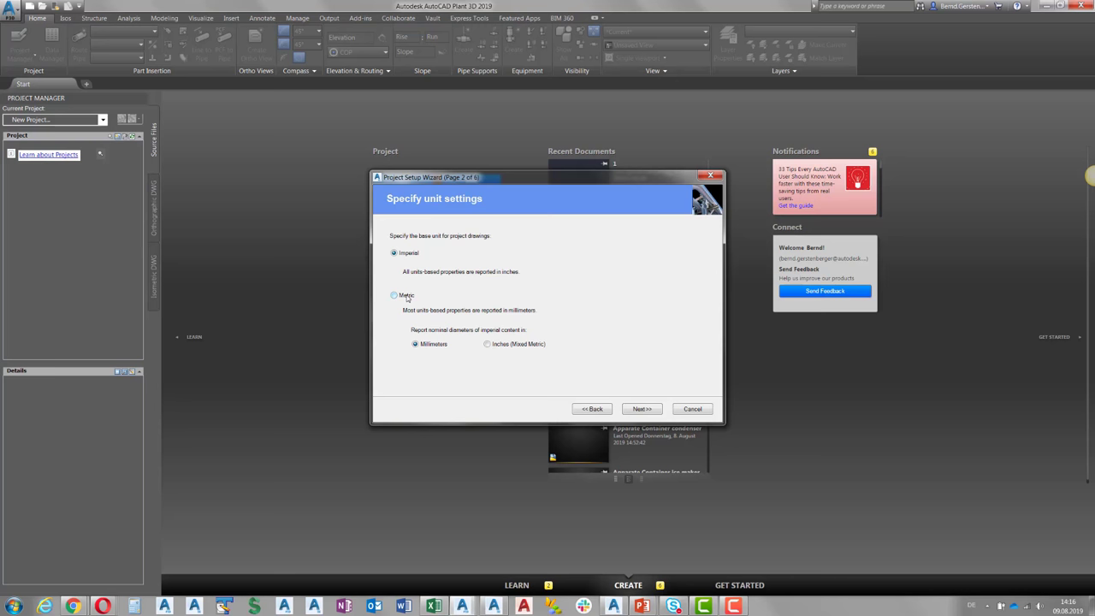
Accept metric units, PIP P&ID settings, default Plant 3D folders and the single-user SQLite database
click(635, 409)
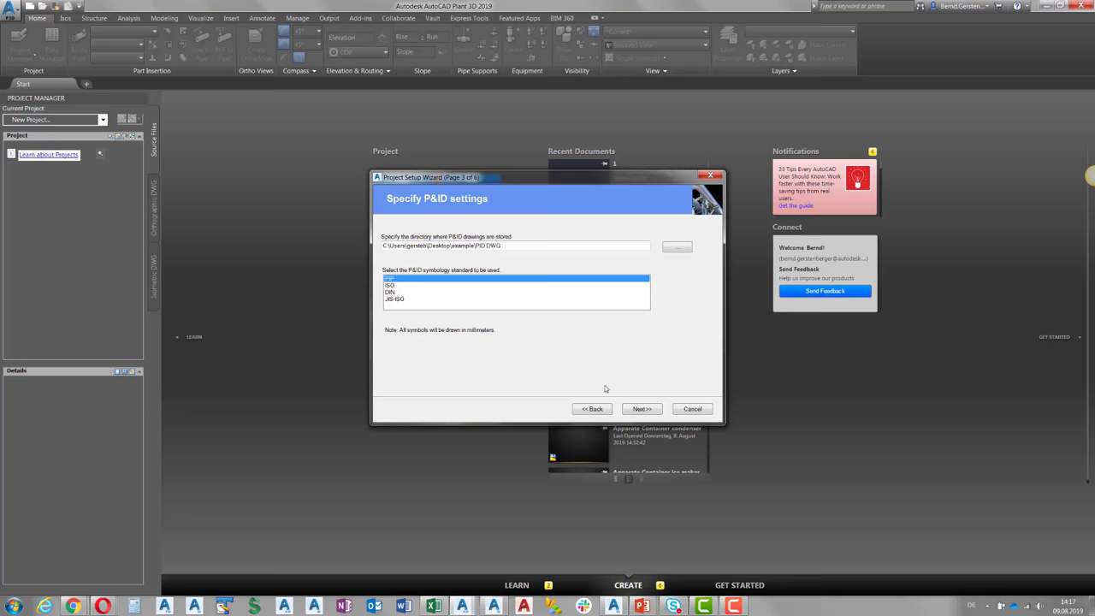
click(644, 411)
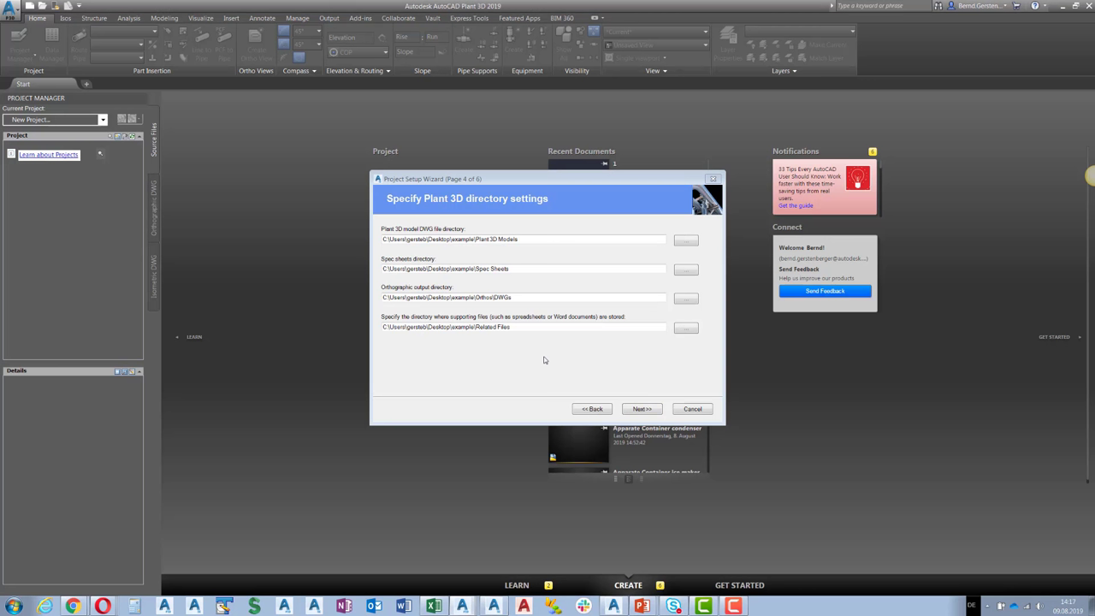
click(636, 411)
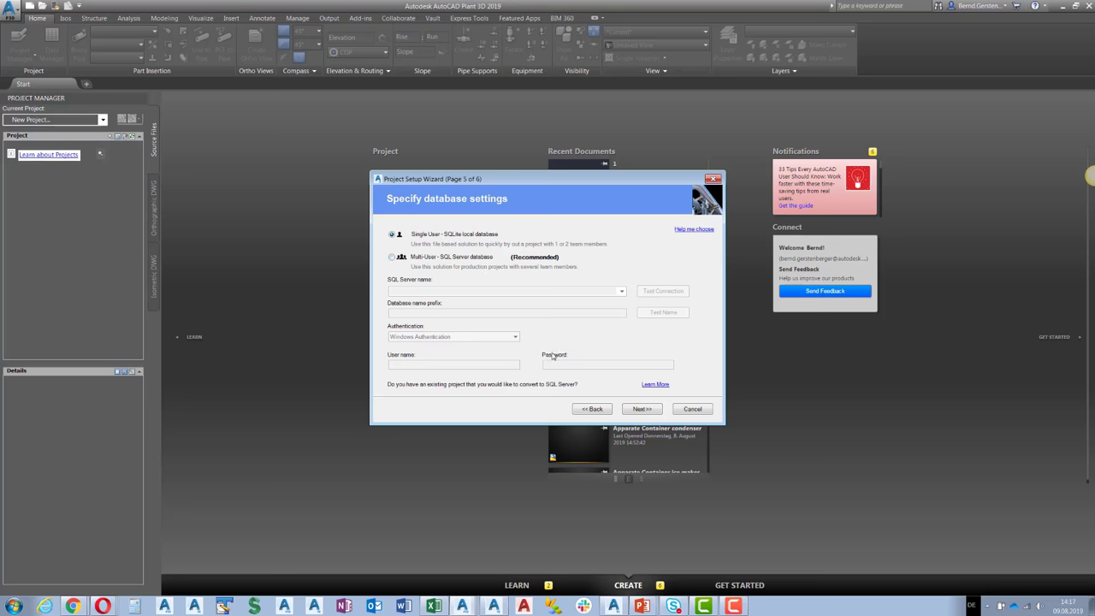
click(641, 409)
Finish the project and inspect its folders: no P&ID drawings, 86 pipe specs, no related files
click(641, 409)
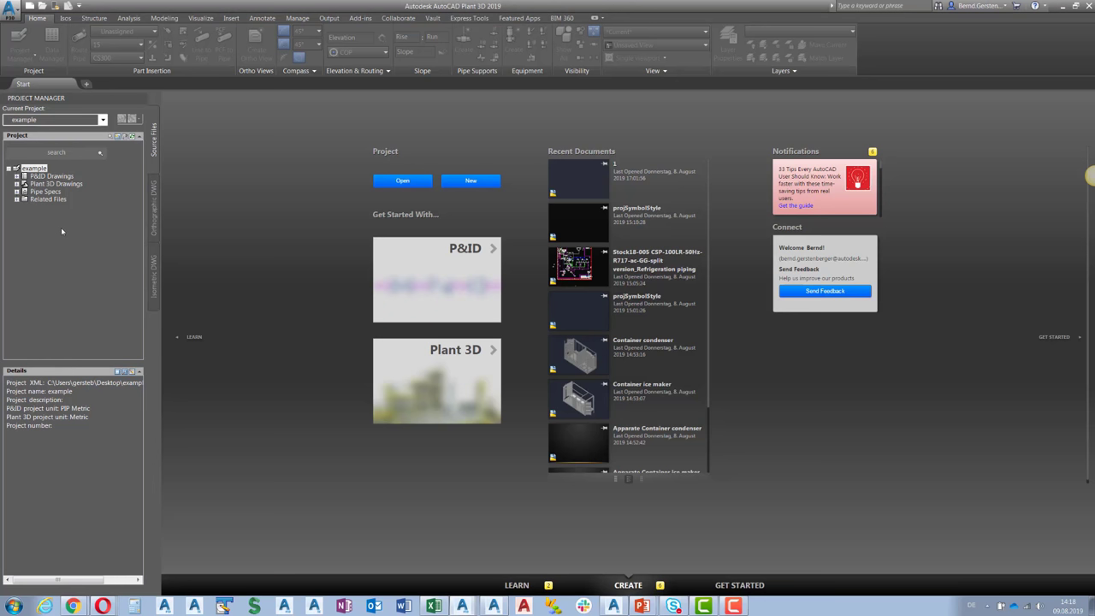
click(47, 176)
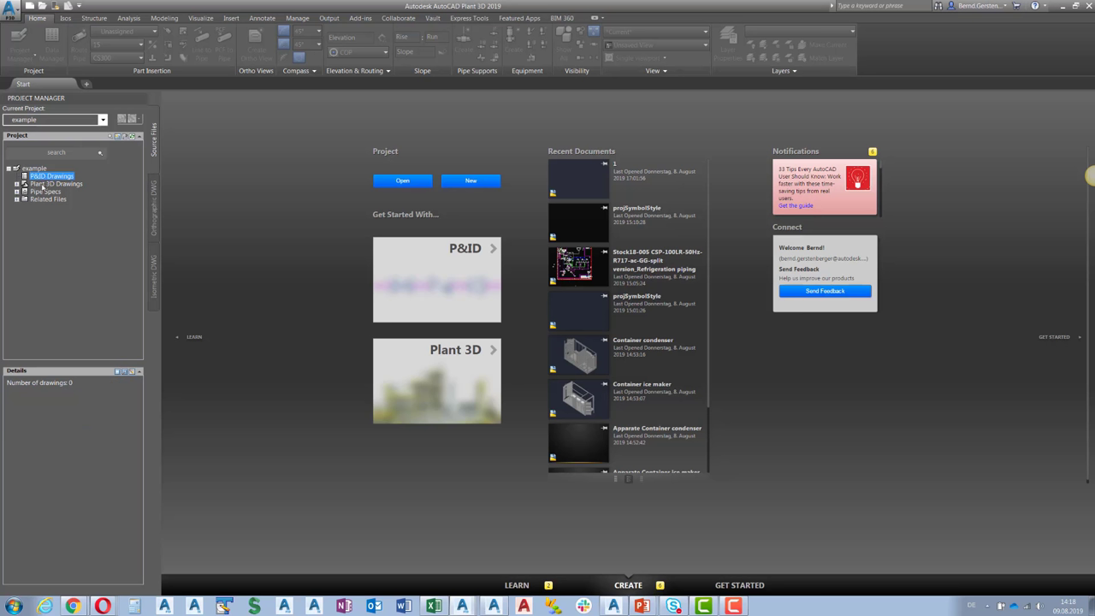
click(42, 184)
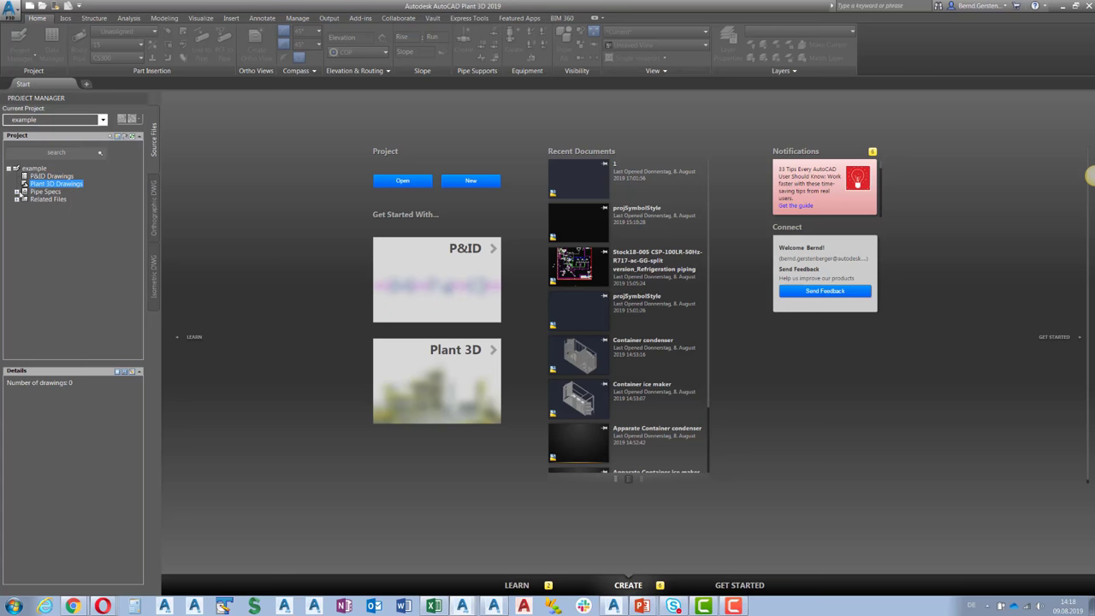
double_click(21, 193)
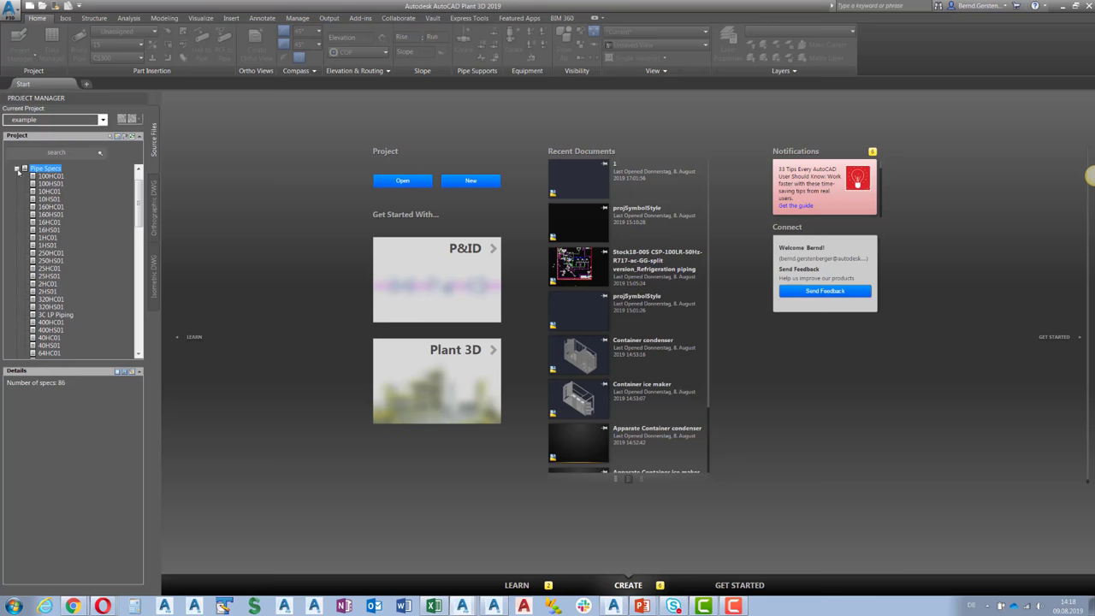
click(18, 171)
click(36, 201)
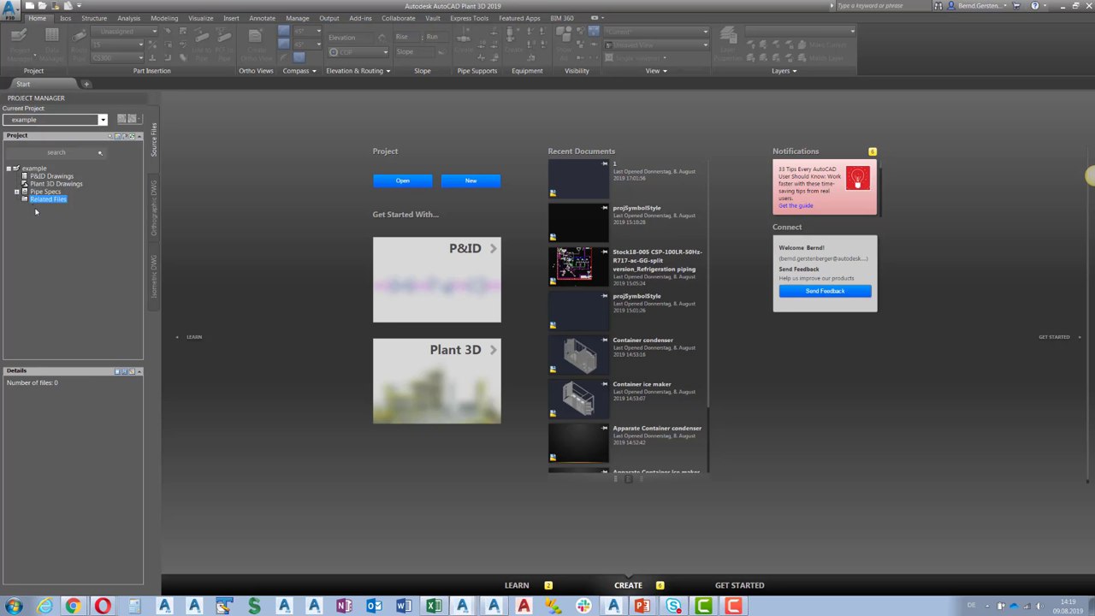
click(39, 177)
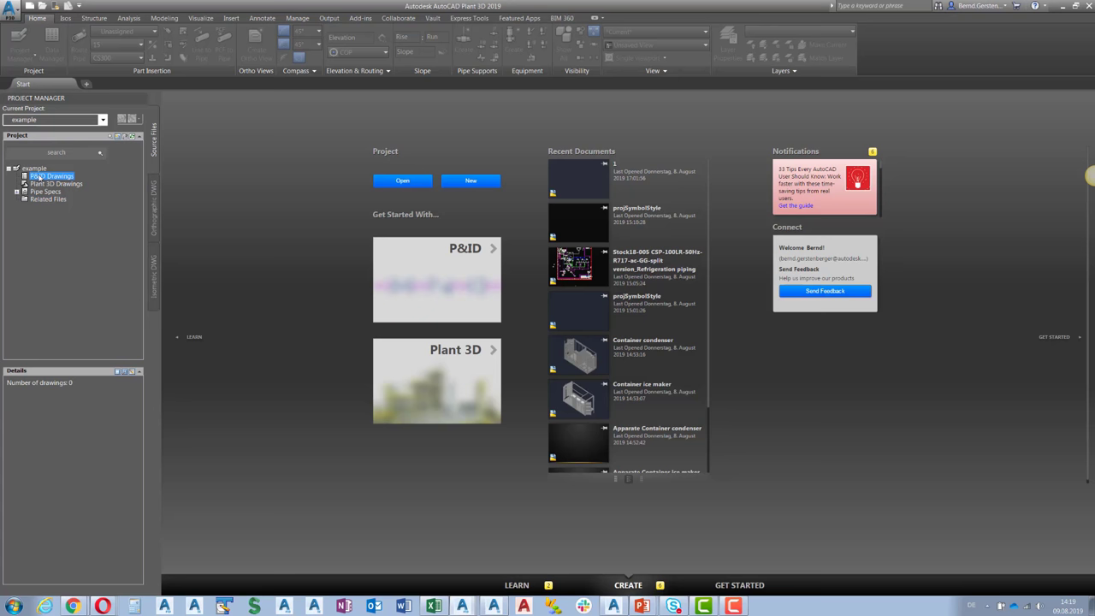
Create a new P&ID drawing named 1.dwg in the P&ID Drawings folder
right_click(40, 177)
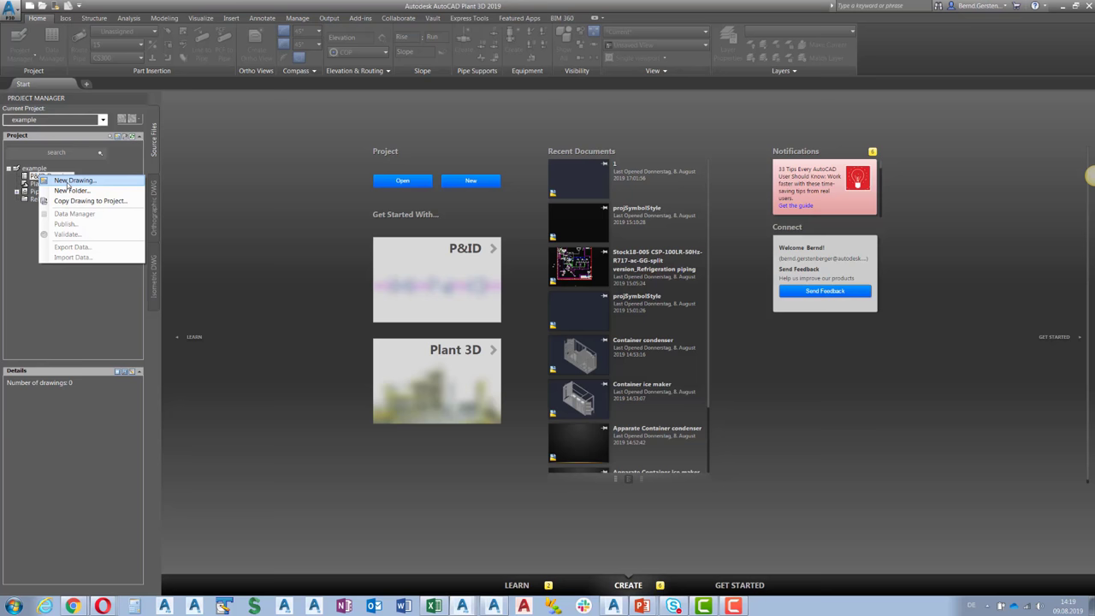
click(73, 181)
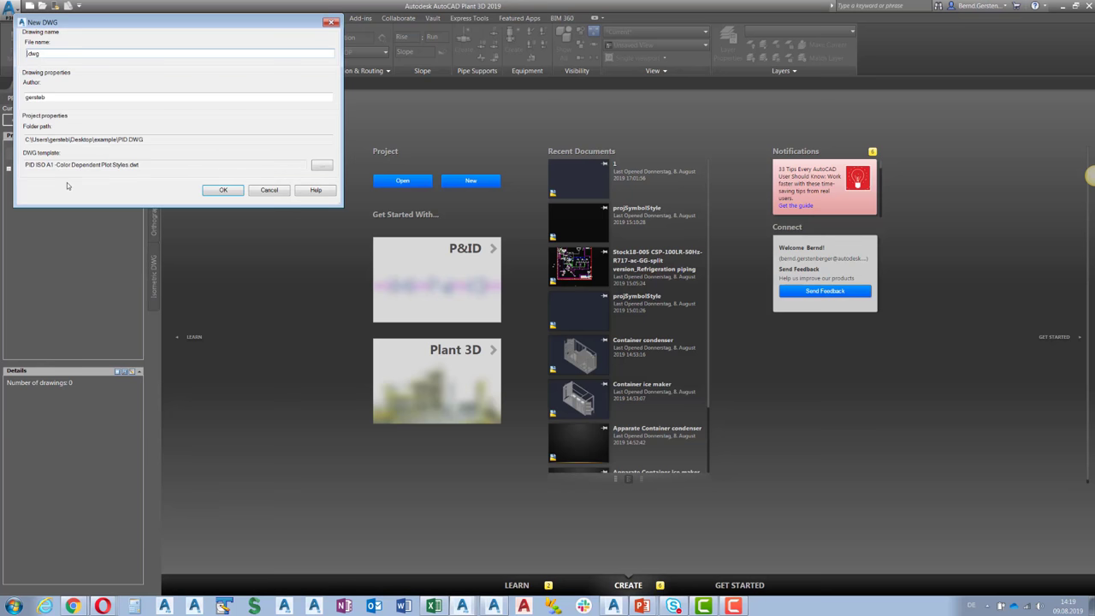
text(1)
key(Return)
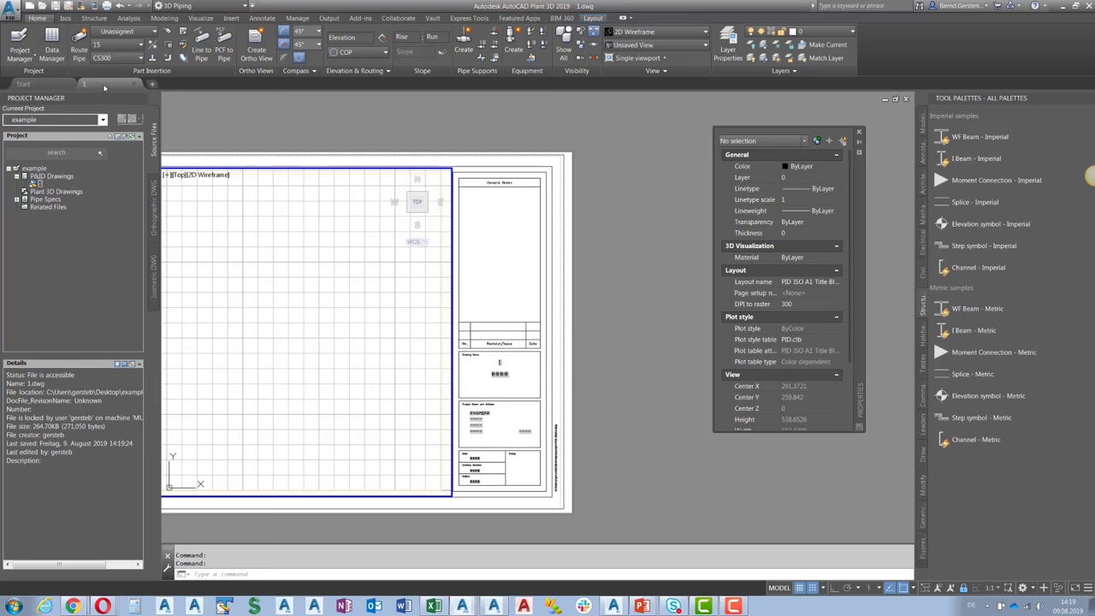
Switch the workspace to P&ID PIP
click(217, 7)
click(201, 32)
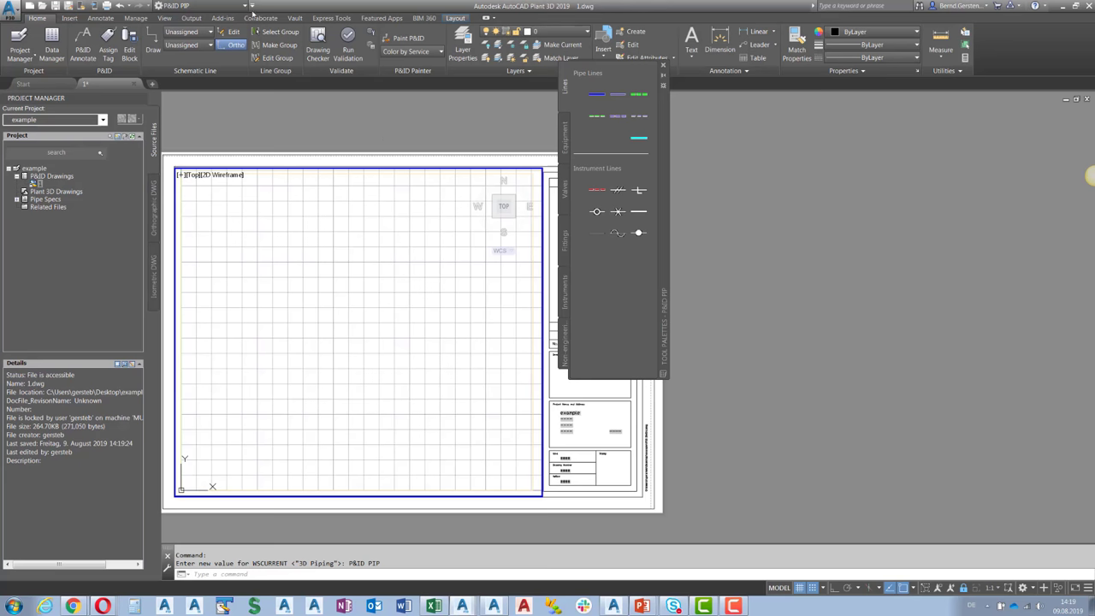
click(243, 7)
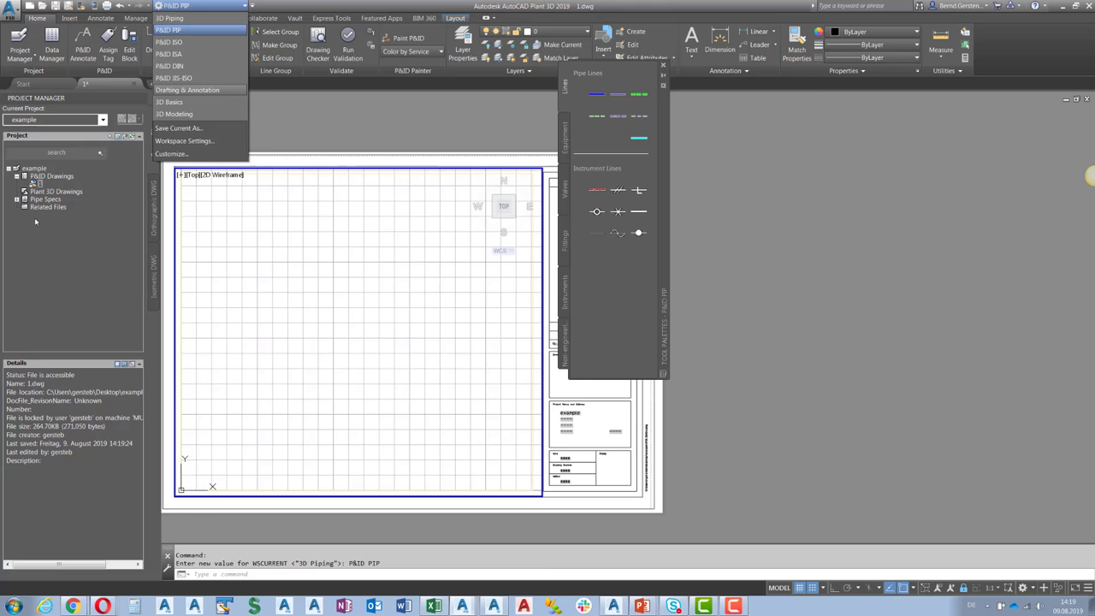
Draw a pipe line with one corner in the P&ID drawing
click(596, 94)
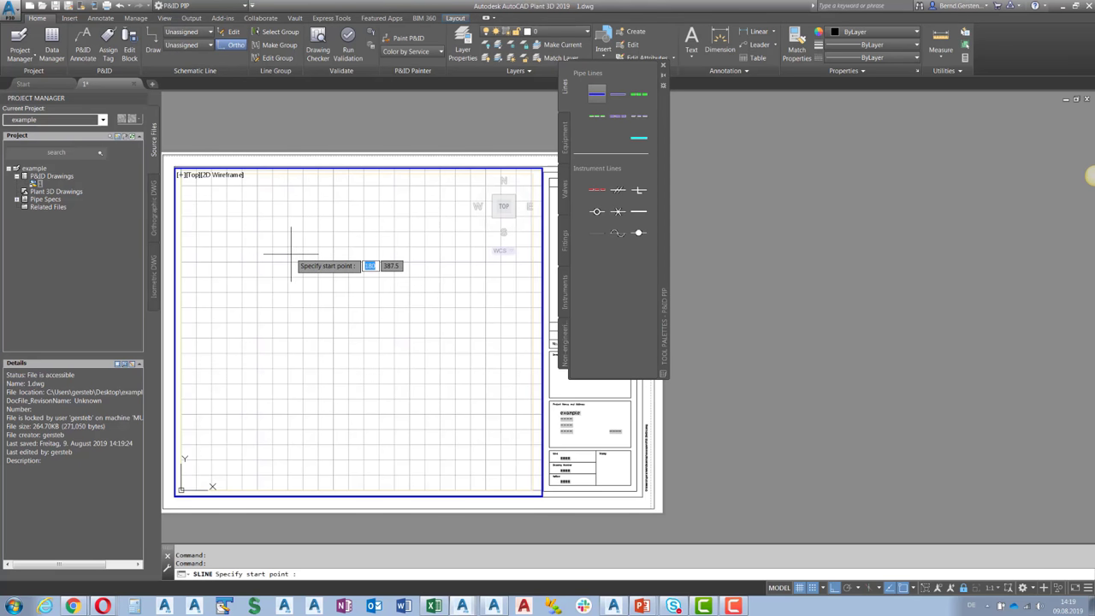
click(266, 285)
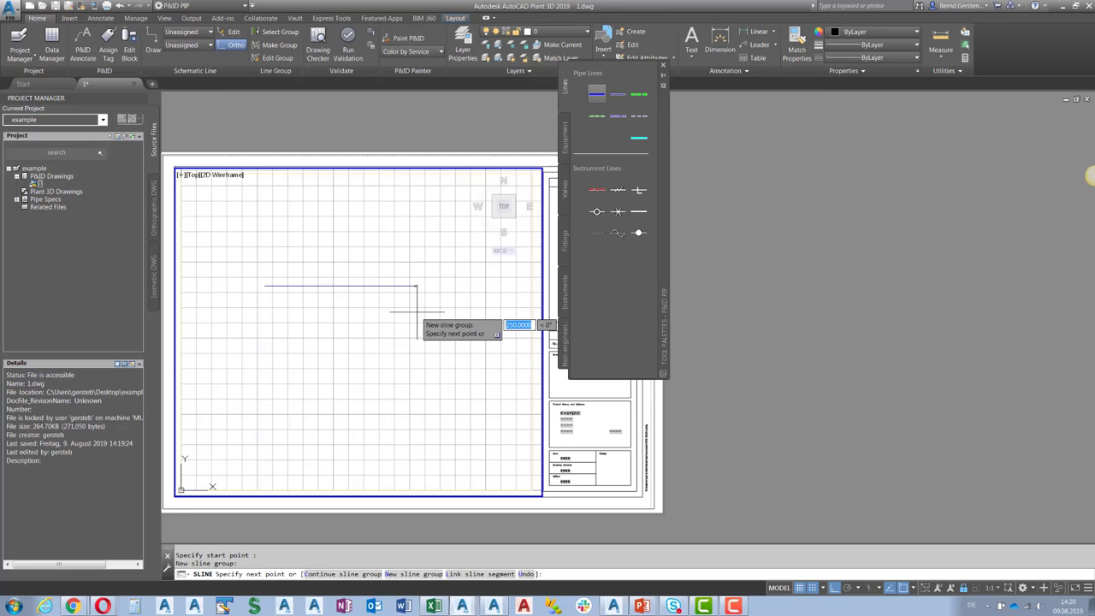
click(417, 264)
right_click(476, 254)
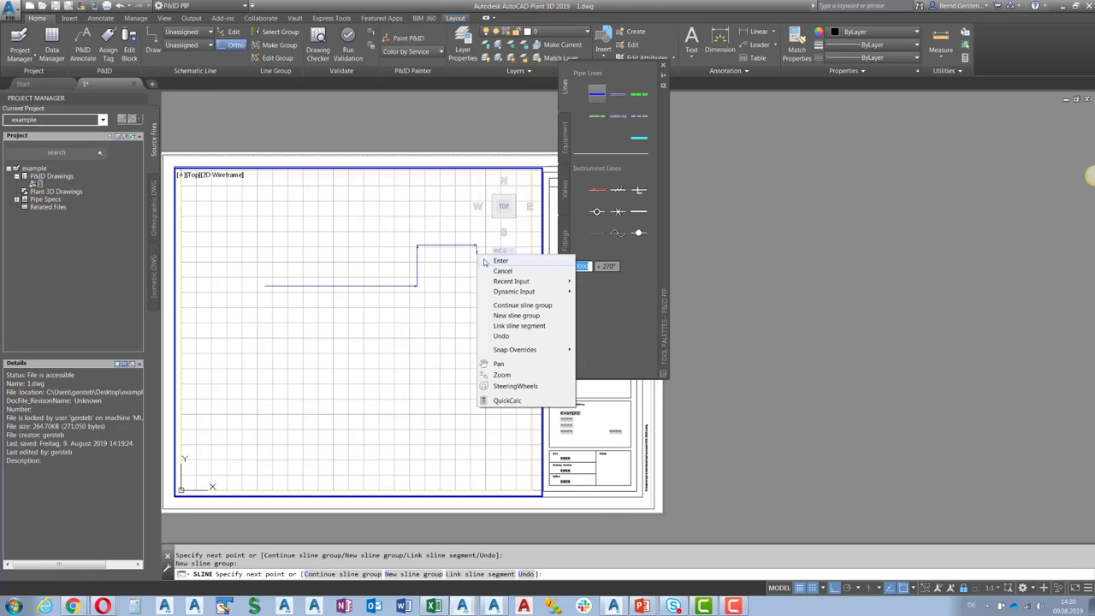
click(503, 261)
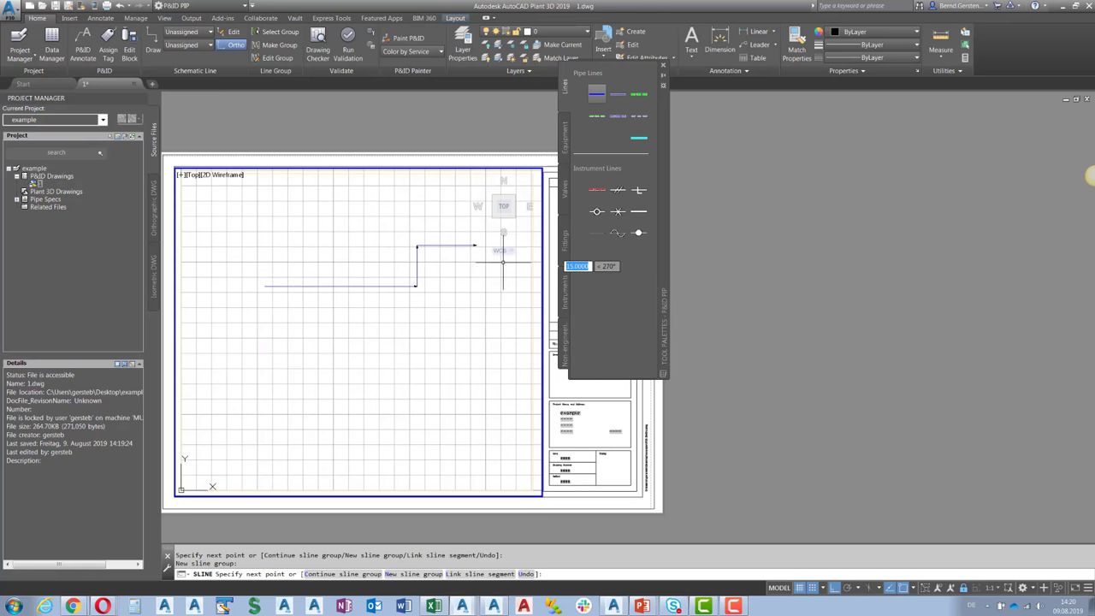
Tag the pipe line 100-100HC01-AV-001 (size 100, spec 100HC01, service AV) with a label
click(393, 256)
click(362, 287)
right_click(350, 281)
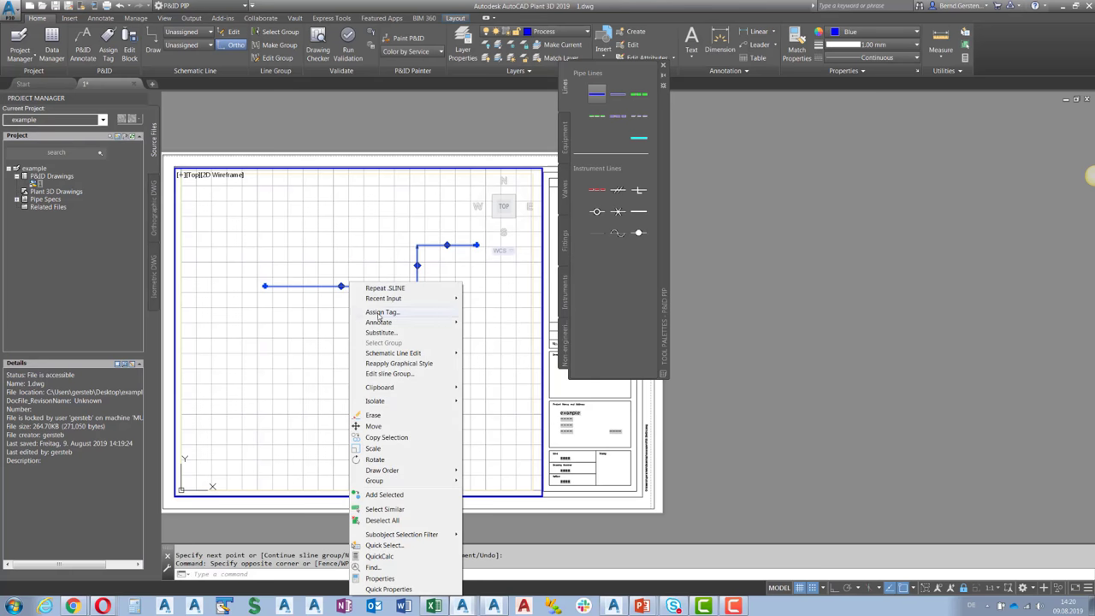
click(385, 313)
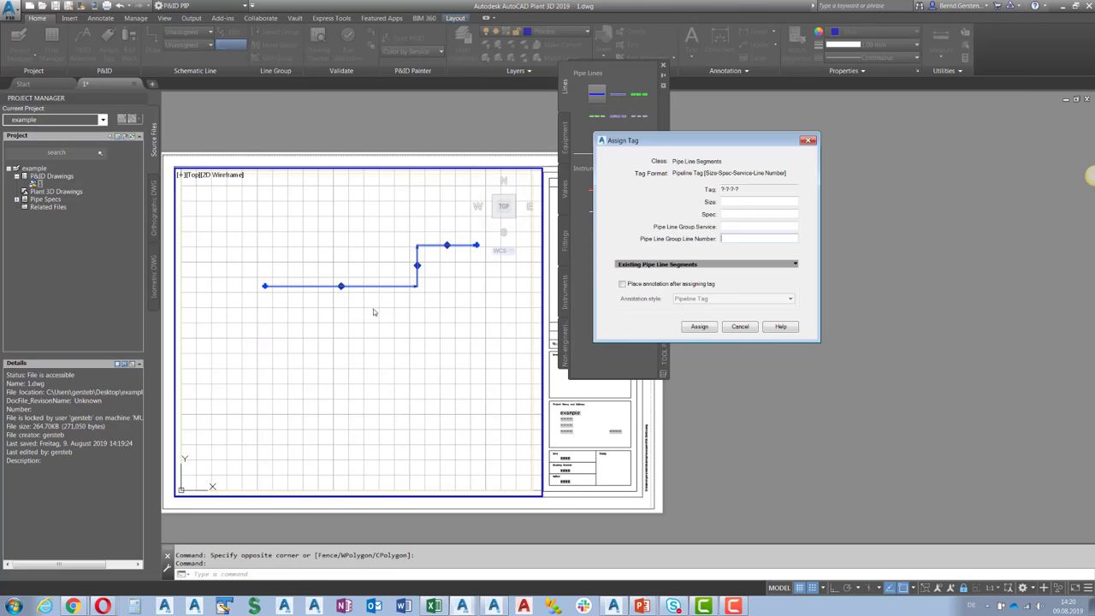
click(744, 202)
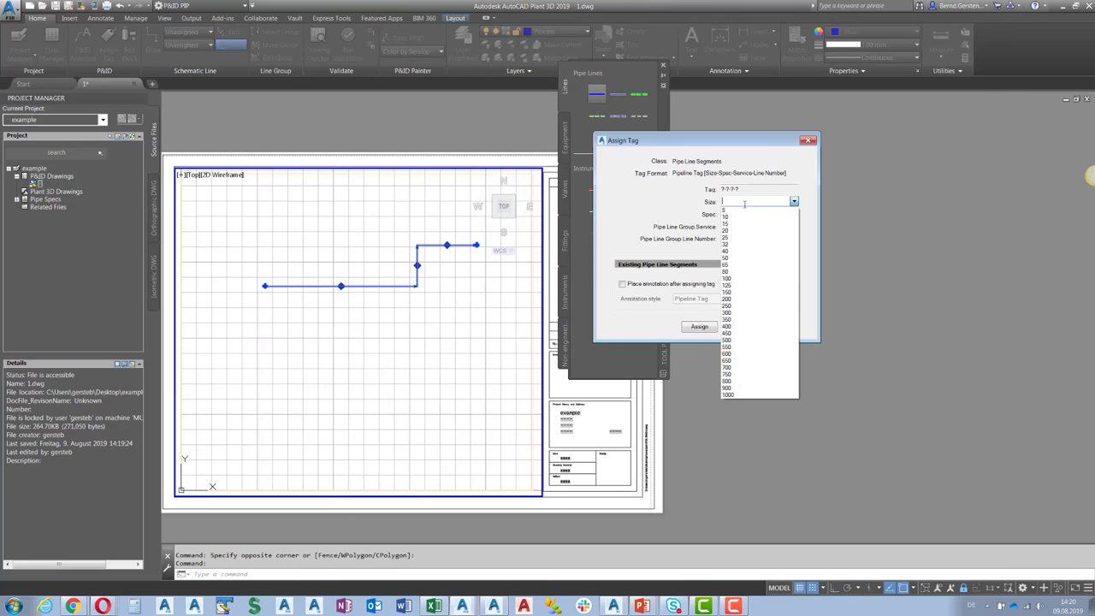
click(733, 278)
click(736, 214)
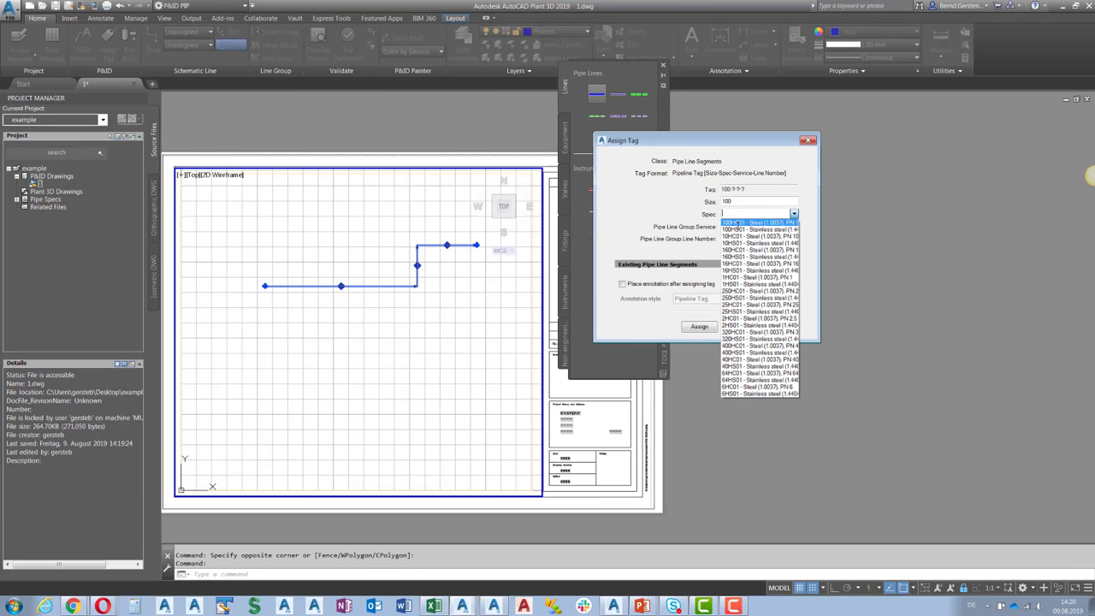
click(734, 223)
click(739, 237)
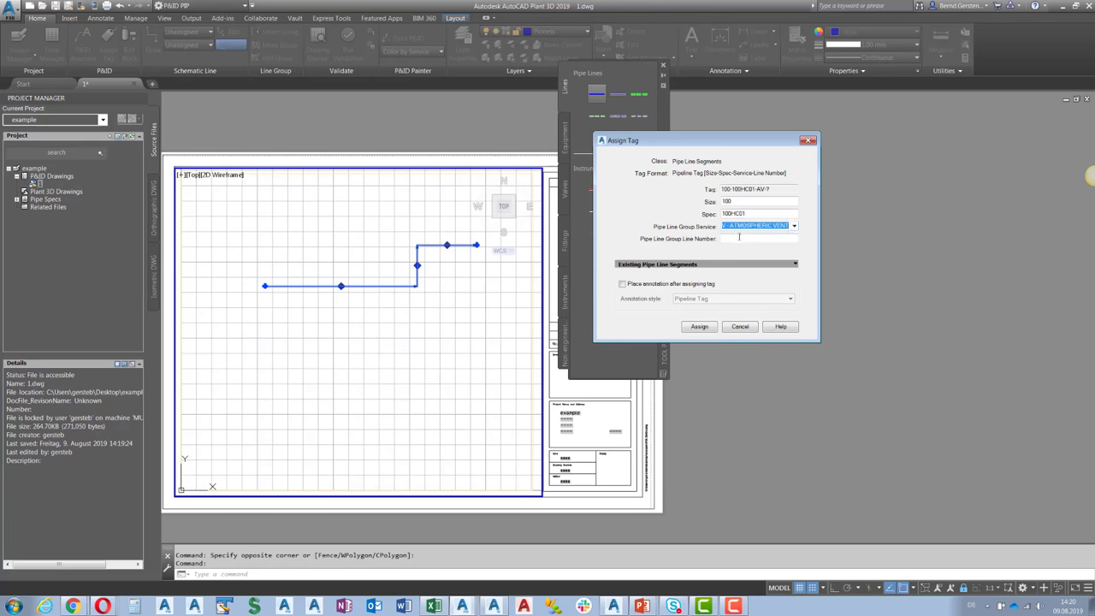
text(001)
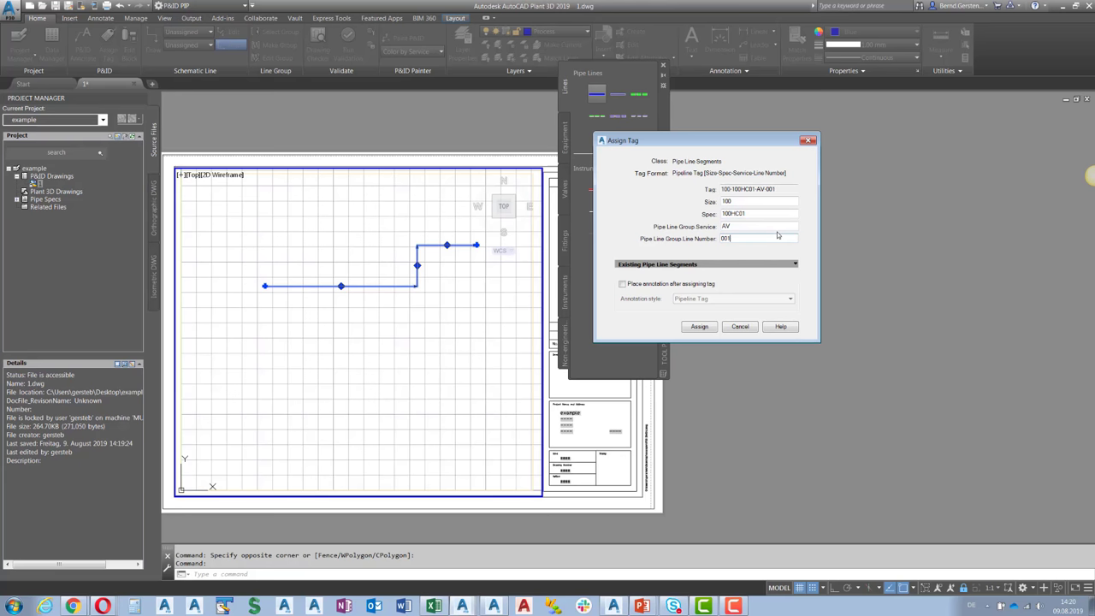
click(646, 285)
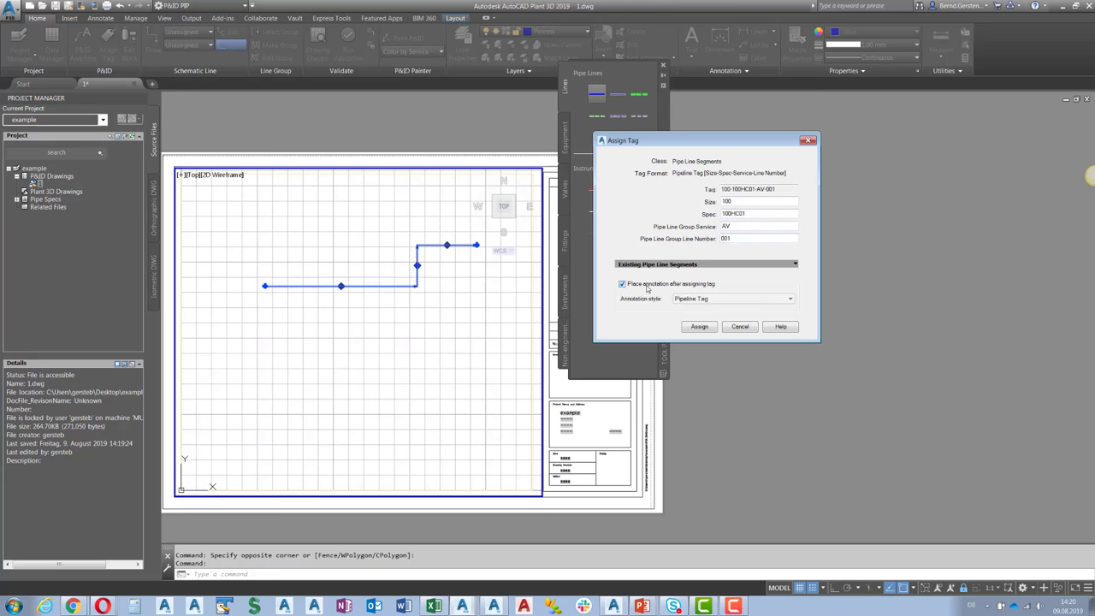
click(700, 327)
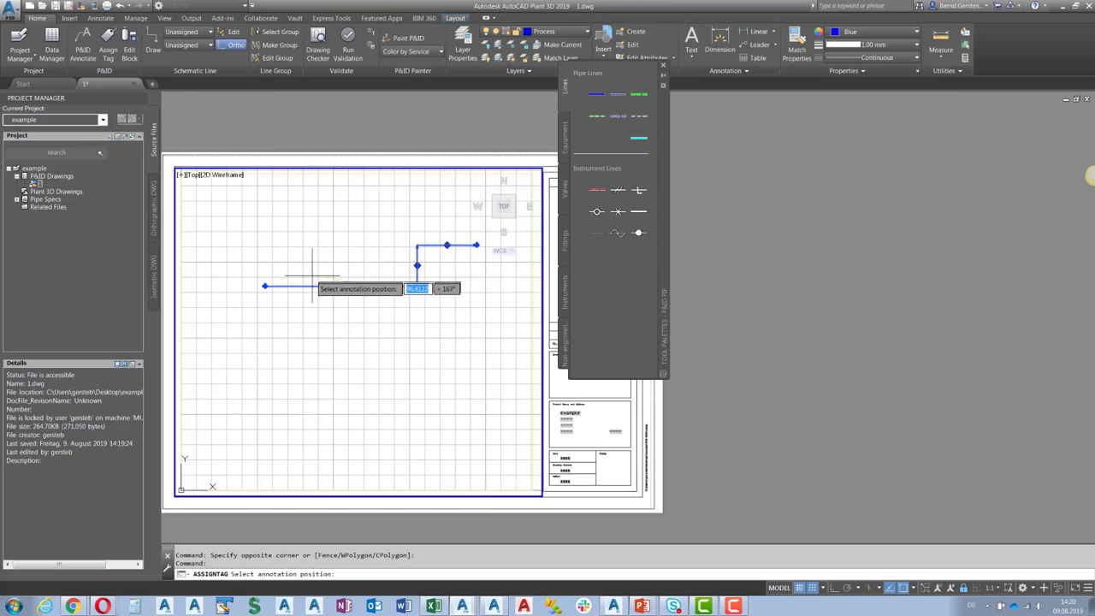
Place the line tag label and insert valve HA-101 on the pipe line
click(317, 285)
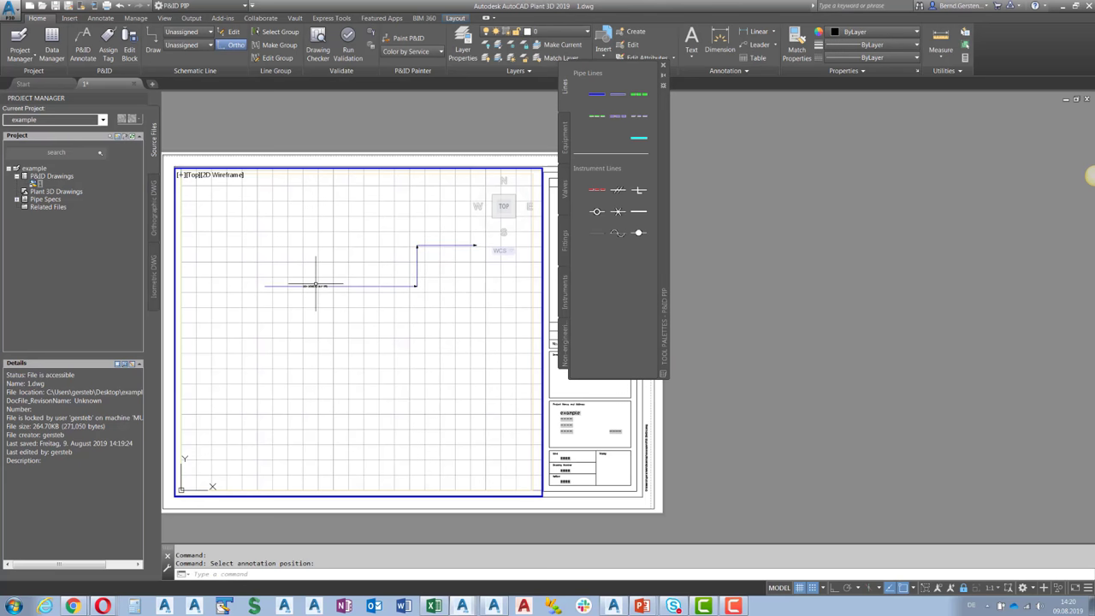
scroll(313, 294, up, 2)
scroll(306, 286, up, 2)
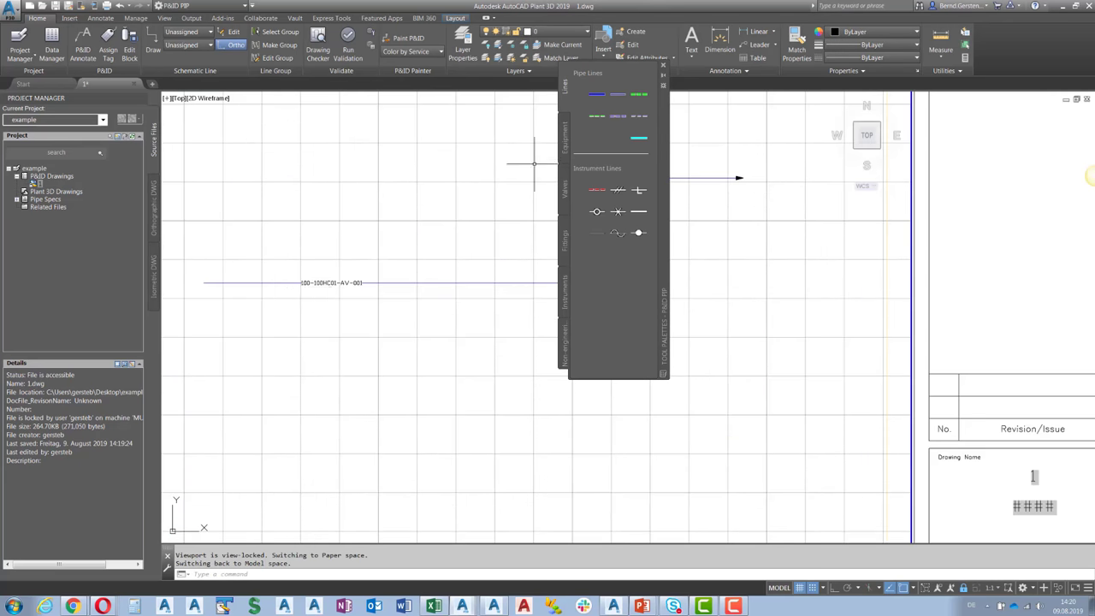
click(564, 186)
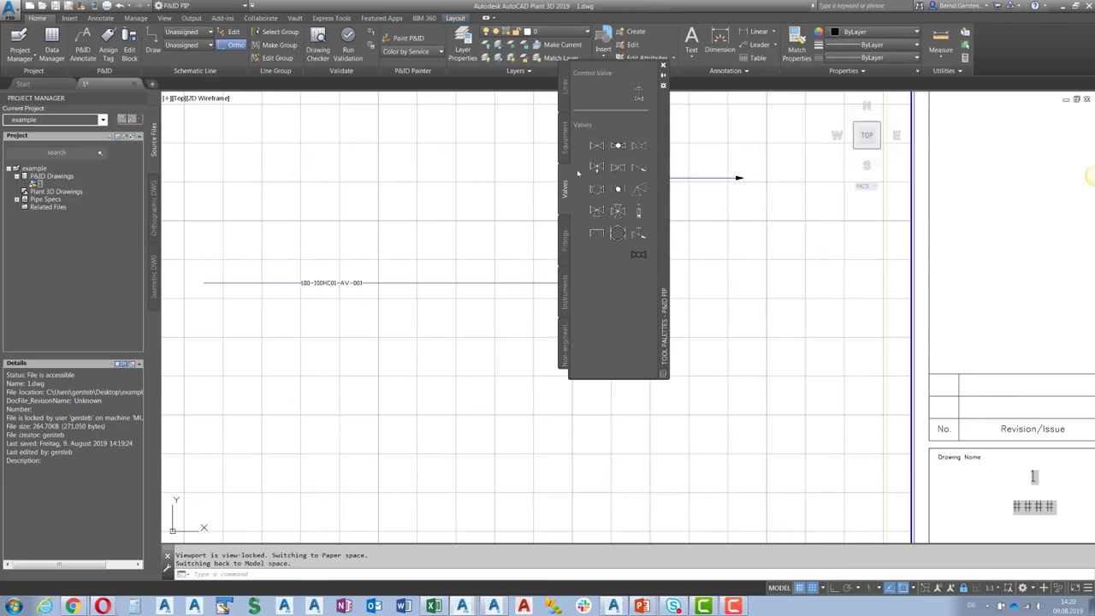
click(618, 146)
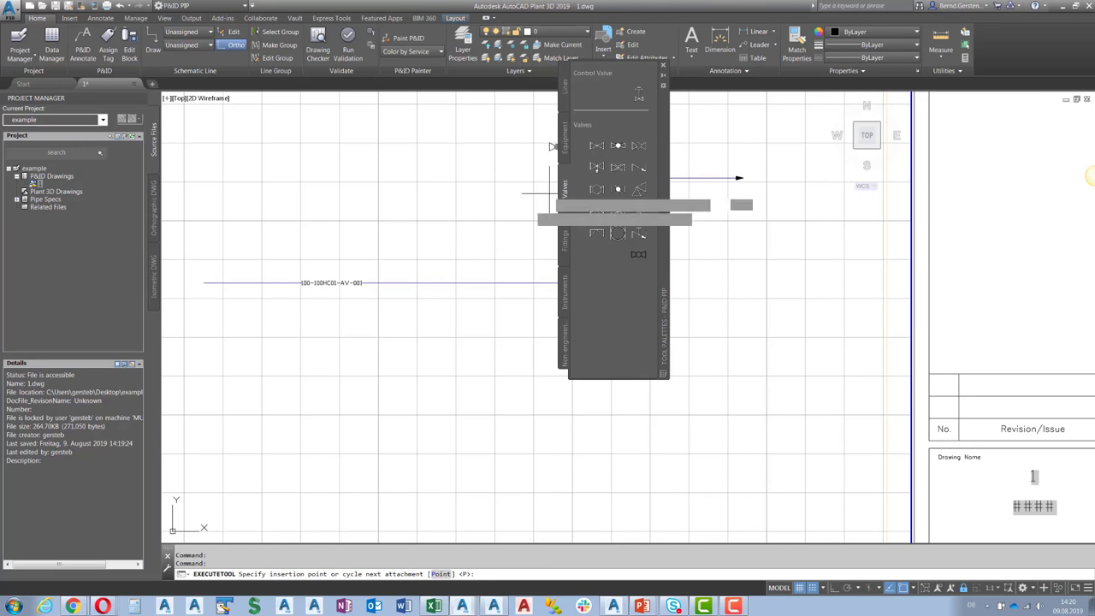
click(483, 282)
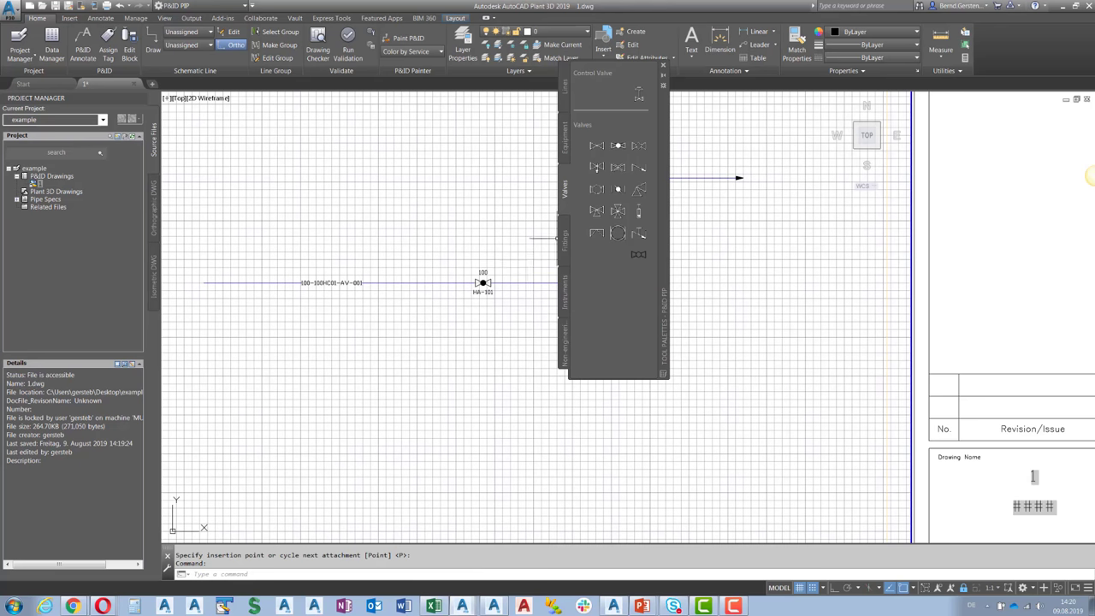
Place a pump at the line's arrow end and tag it P-001
click(565, 151)
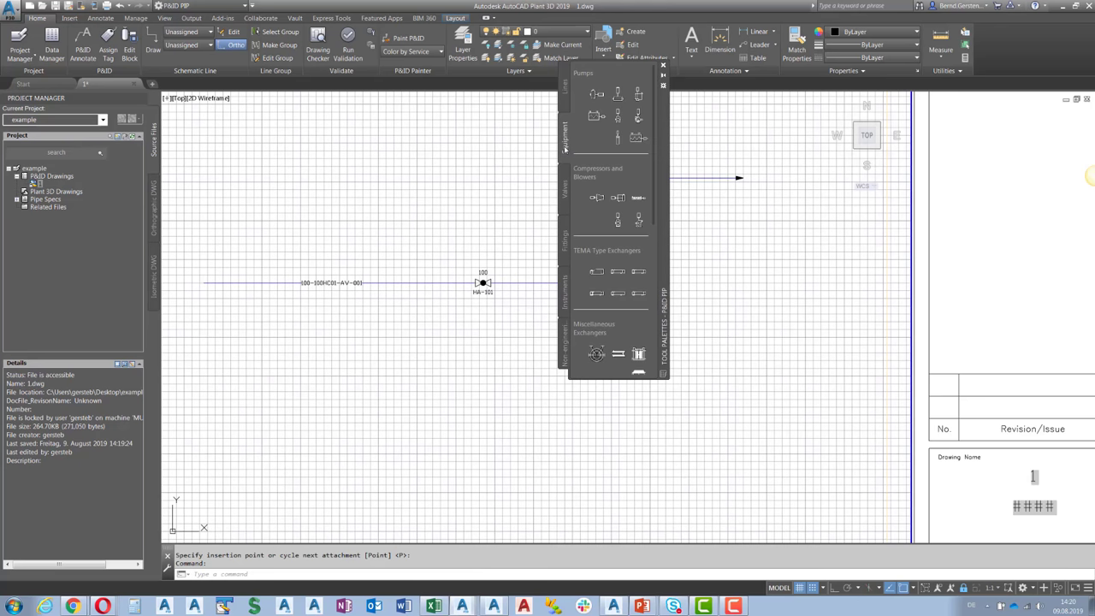
click(596, 96)
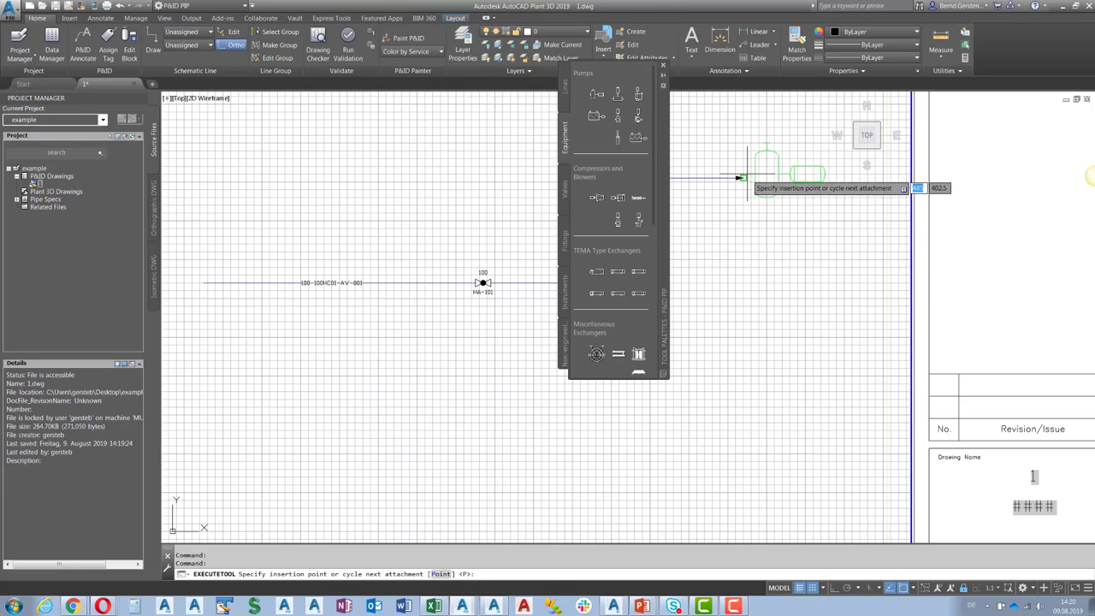
click(741, 177)
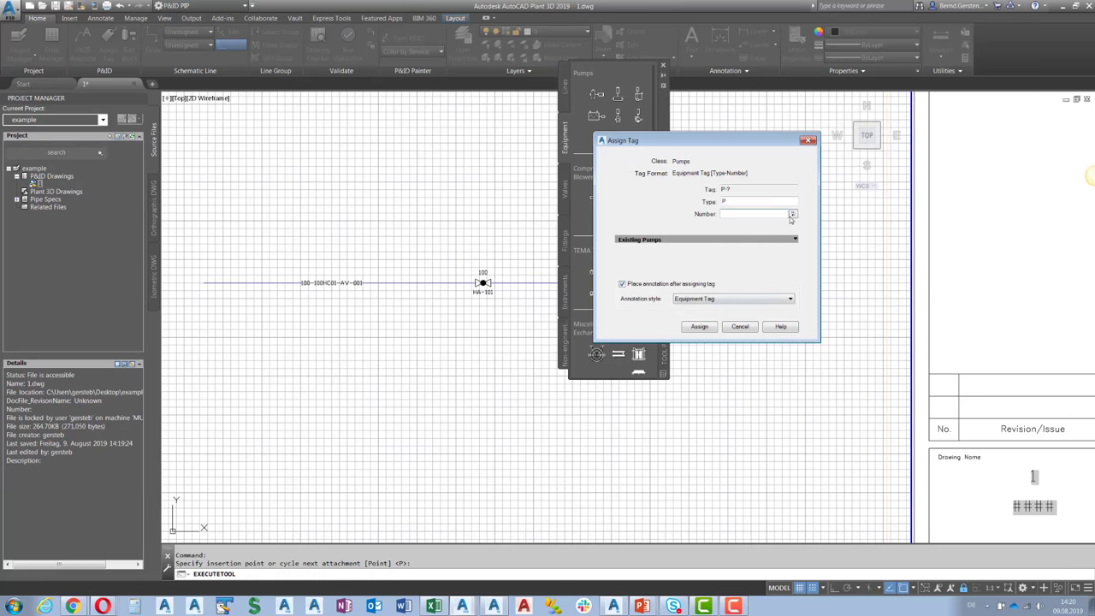
click(792, 213)
click(697, 328)
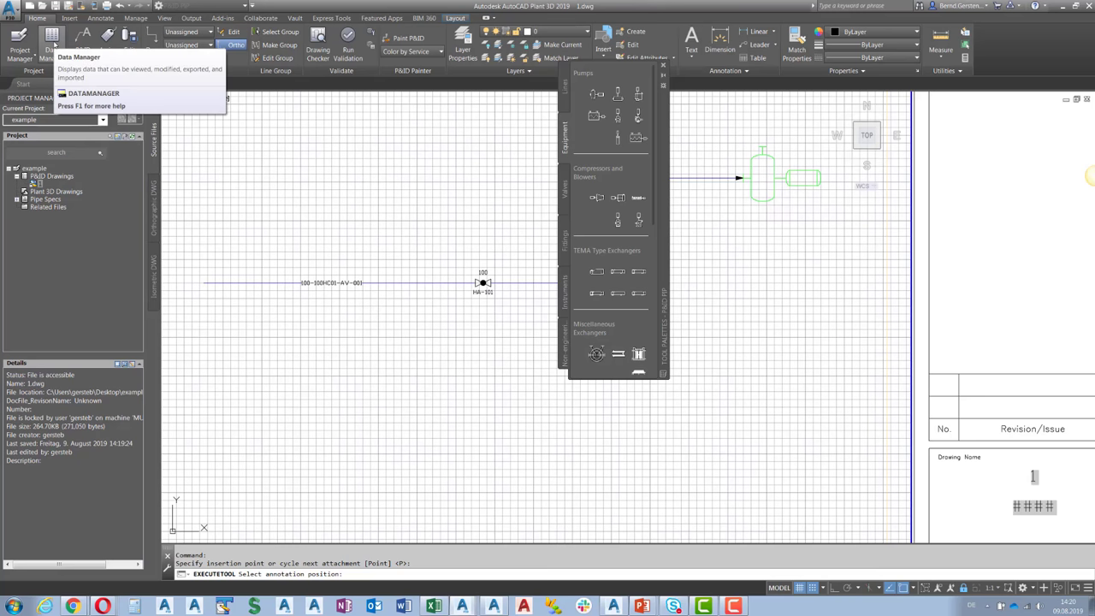
Open the Data Manager's Project Reports and view the Line List, Line Summary List and Valve List
click(52, 41)
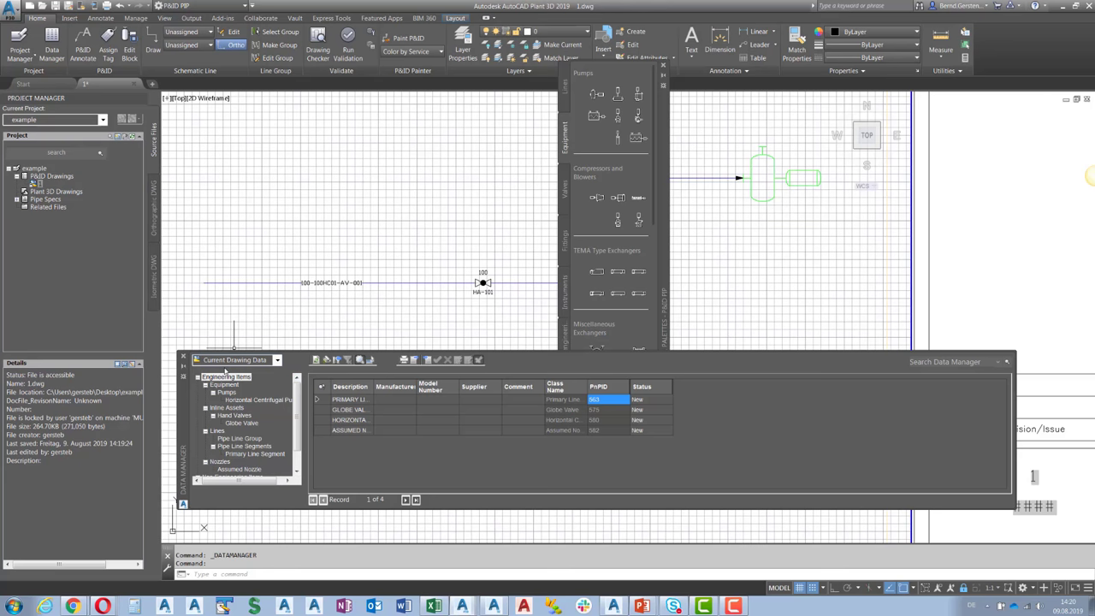
click(278, 360)
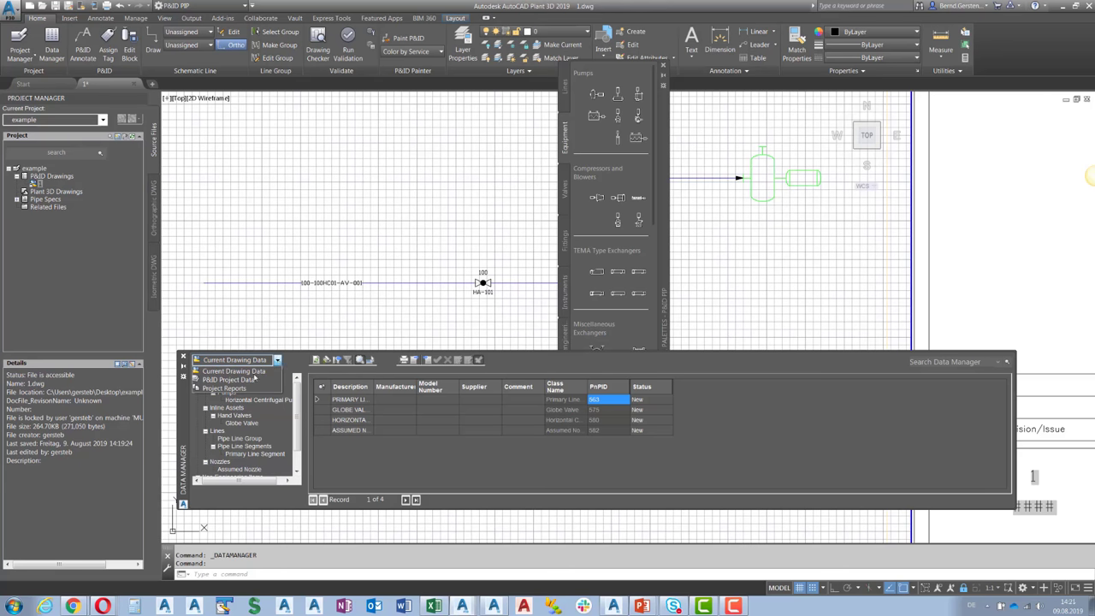
click(233, 383)
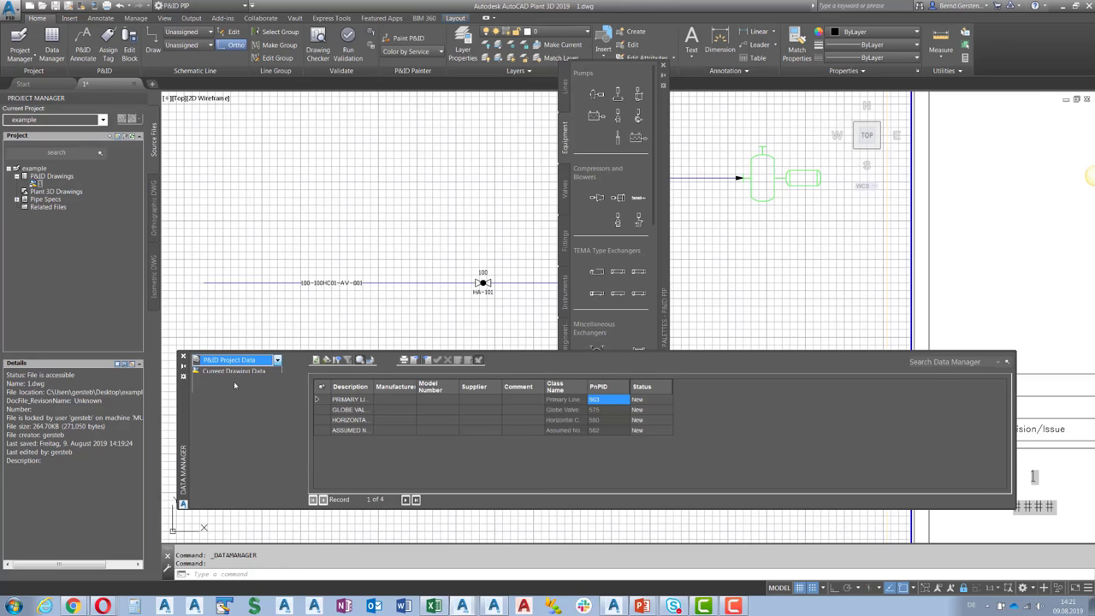
mouse_move(297, 396)
mouse_down()
mouse_move(298, 408)
mouse_move(298, 392)
mouse_up()
click(277, 359)
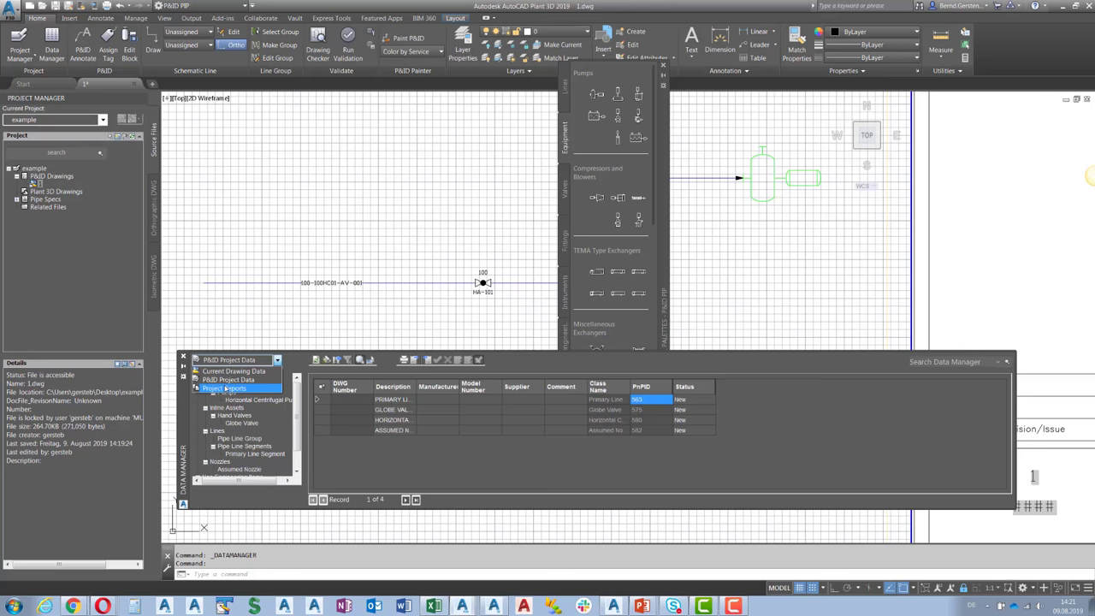
click(226, 388)
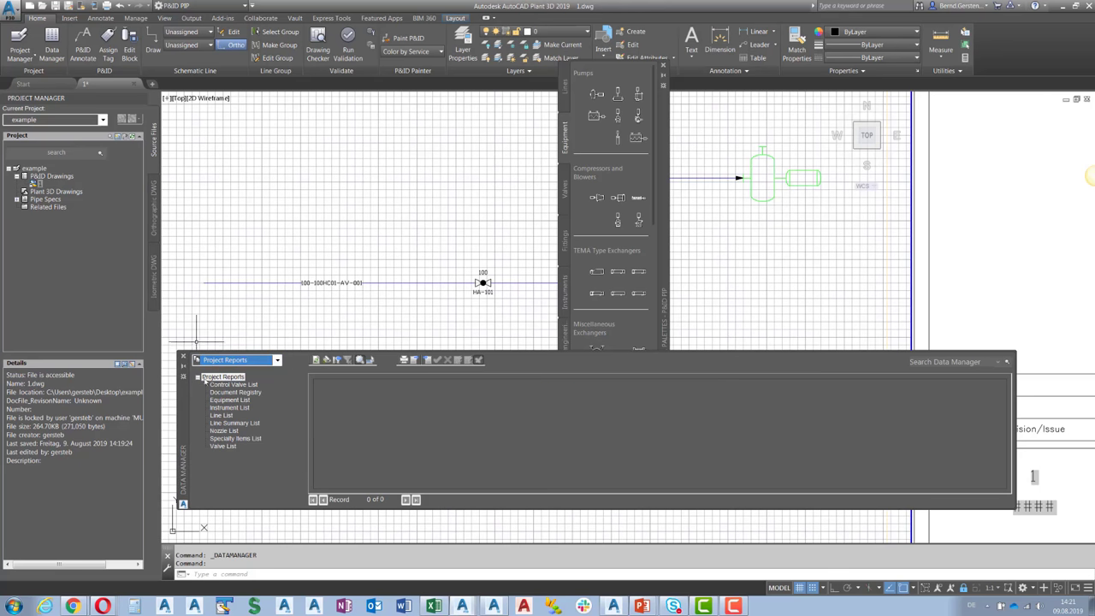
click(221, 416)
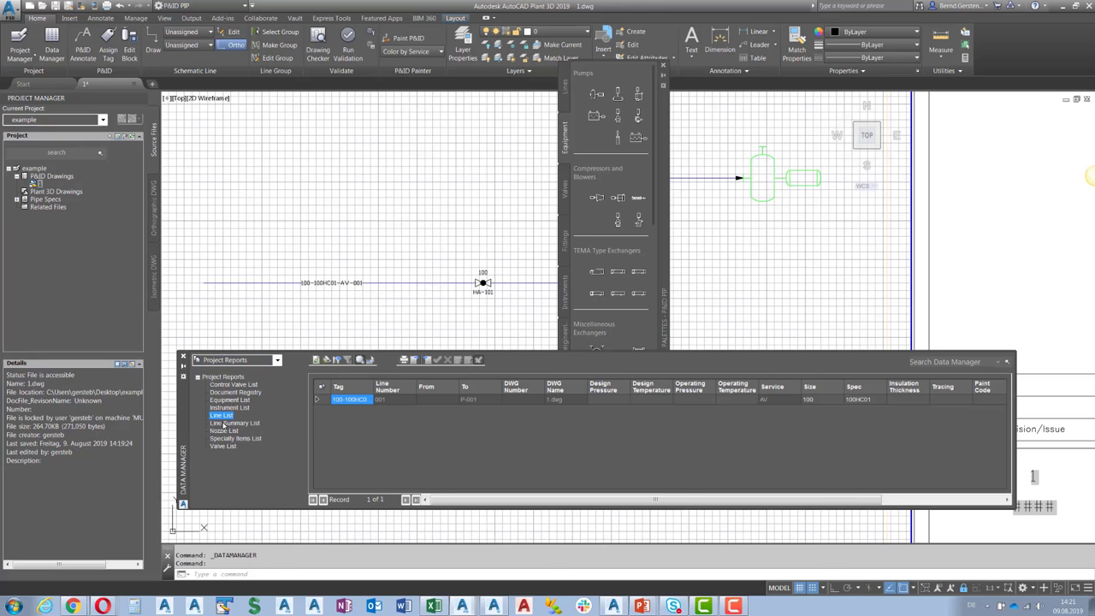
click(225, 423)
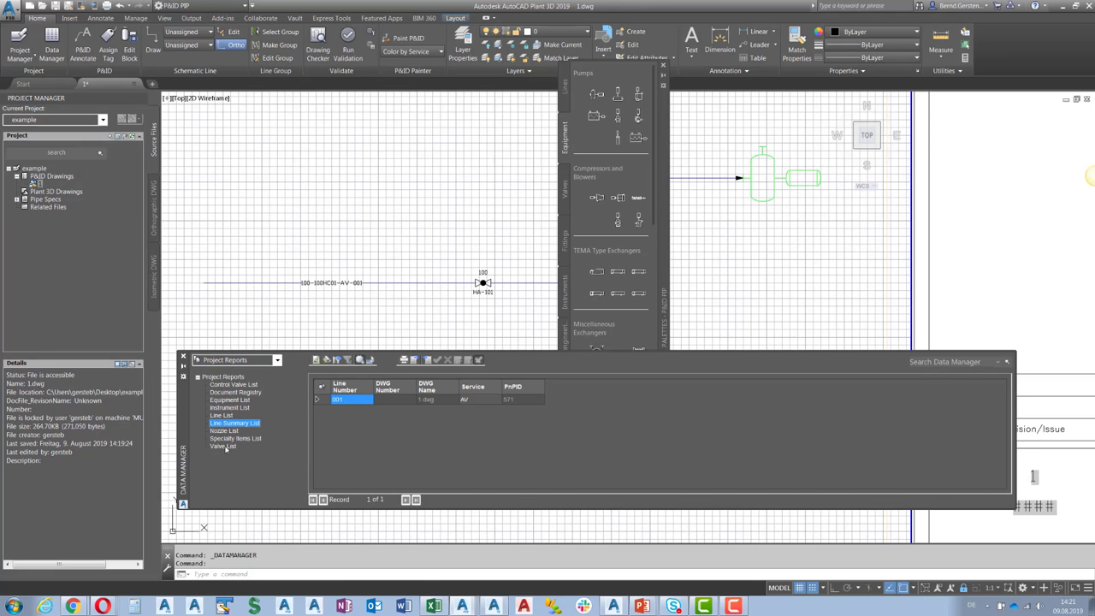
click(224, 445)
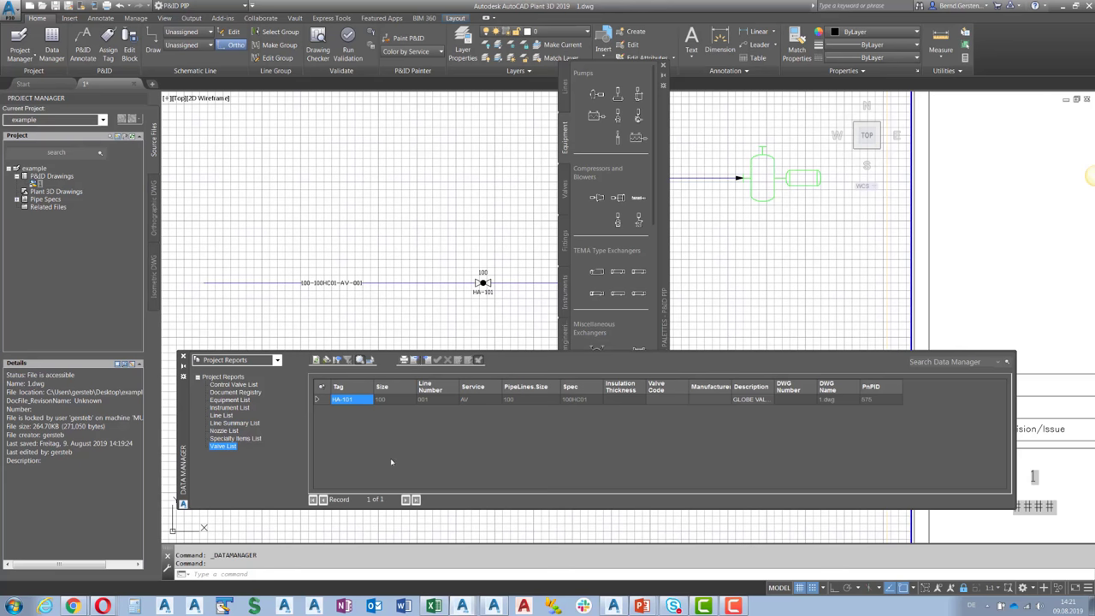
Create a new 3D drawing named 1.dwg in the Plant 3D Drawings folder
right_click(65, 195)
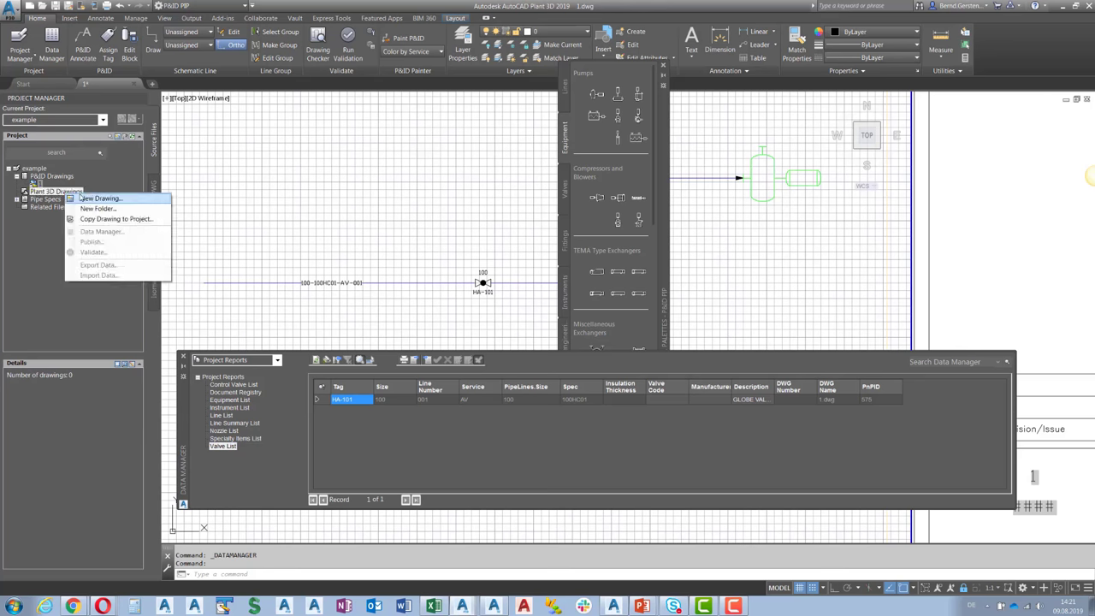
click(101, 199)
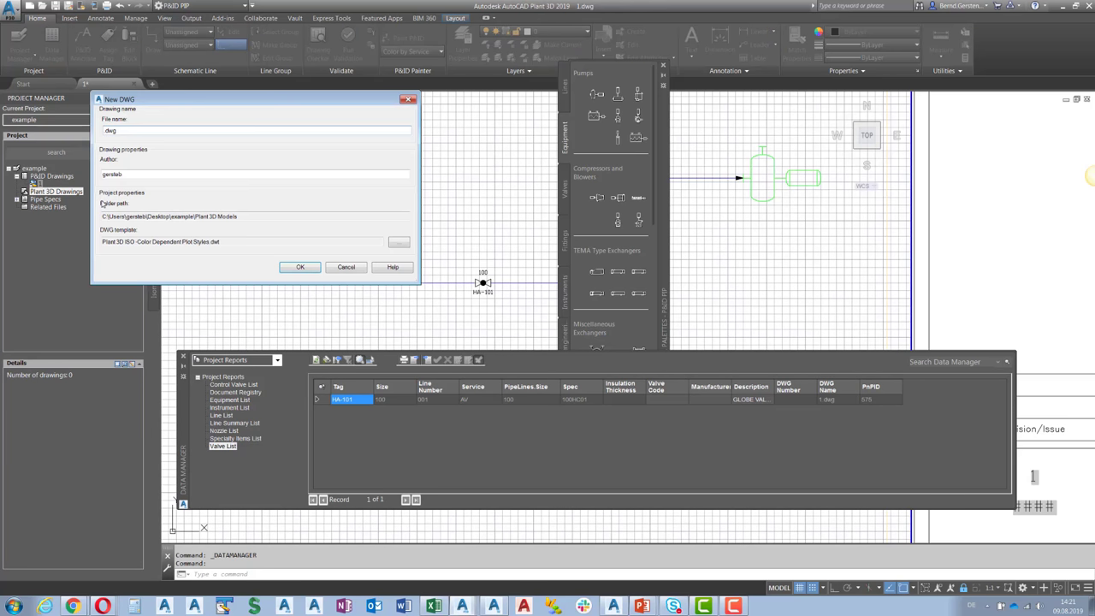
text(1)
key(Return)
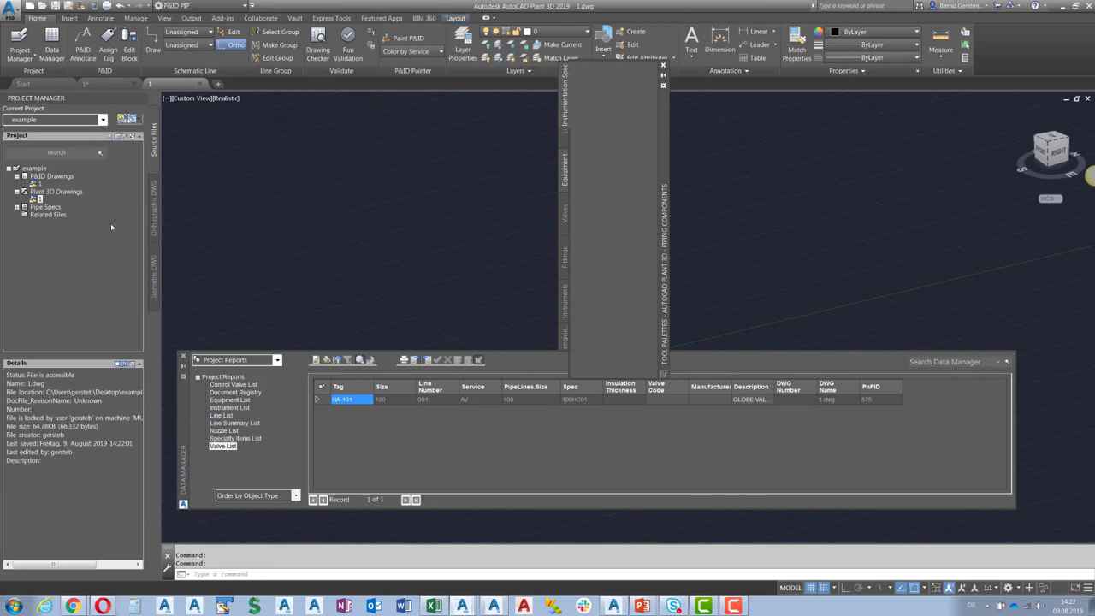
Switch to the 3D Piping workspace and float the components palette over the model
click(201, 5)
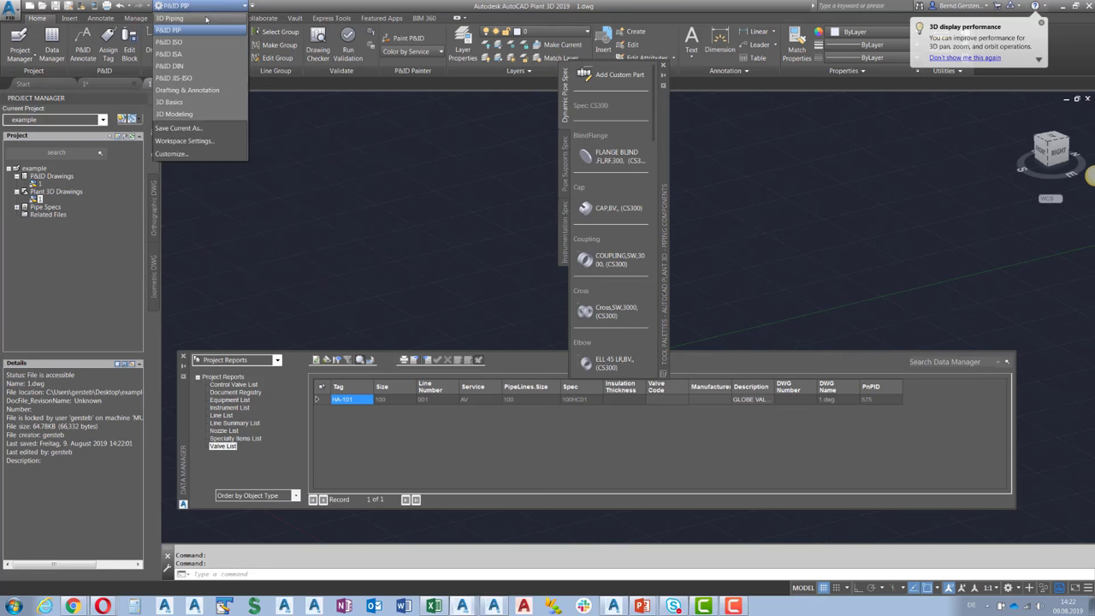
click(192, 26)
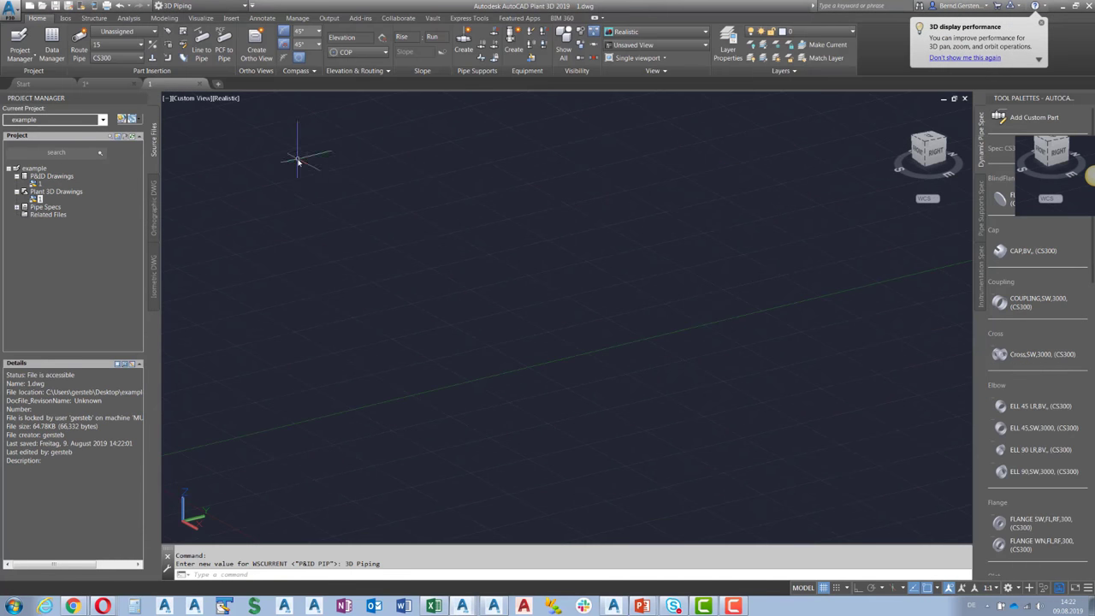
drag(1018, 97, 793, 144)
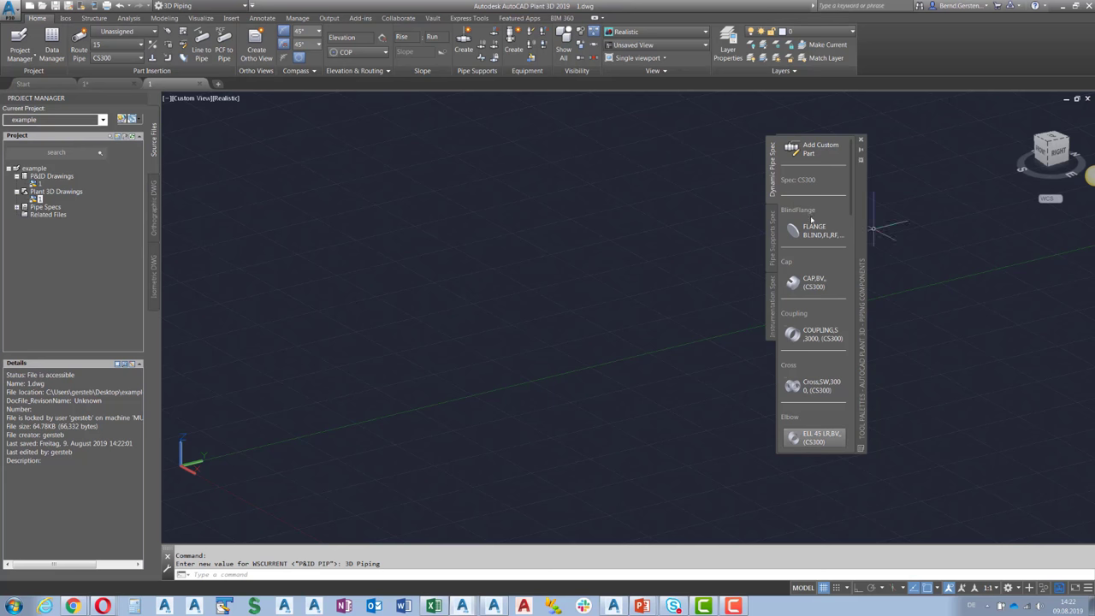
Change the current pipe spec from DI Class 150 to 10HC01 at size 350
click(118, 57)
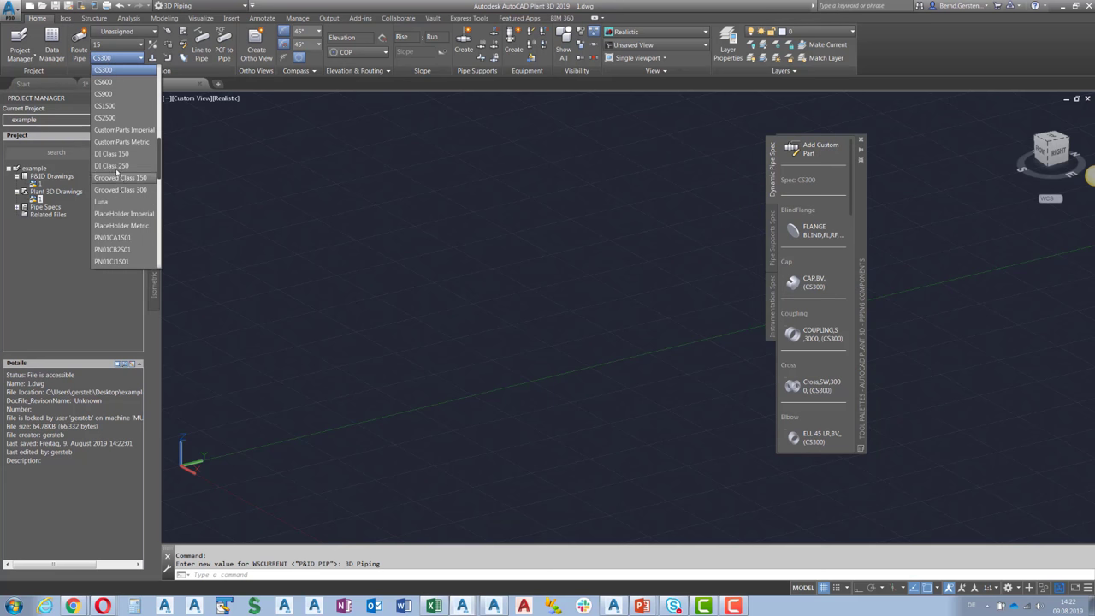
click(111, 153)
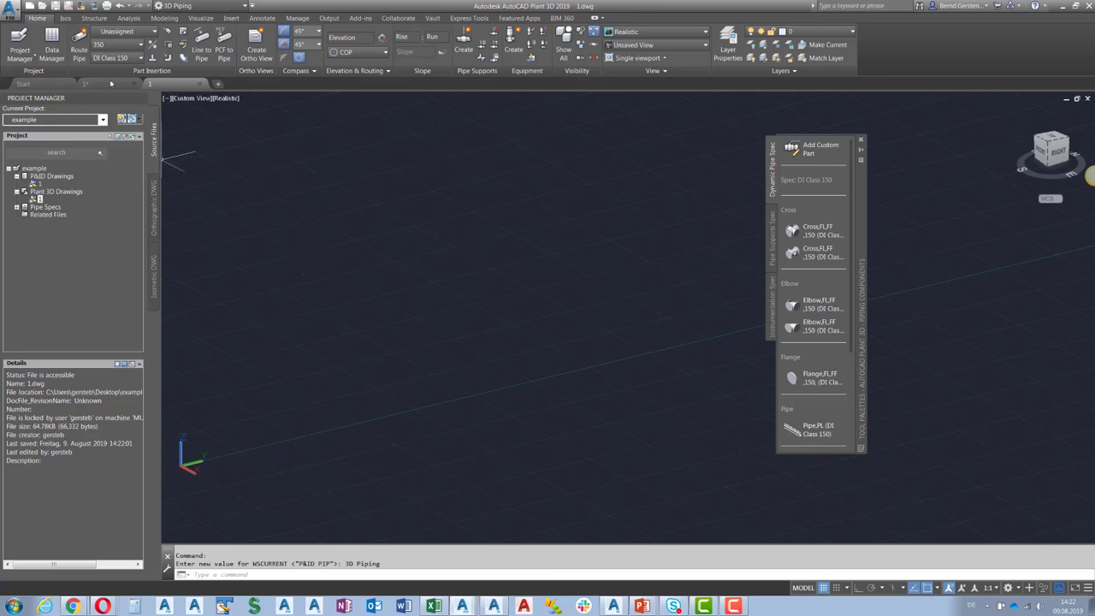
click(119, 57)
scroll(121, 117, up, 6)
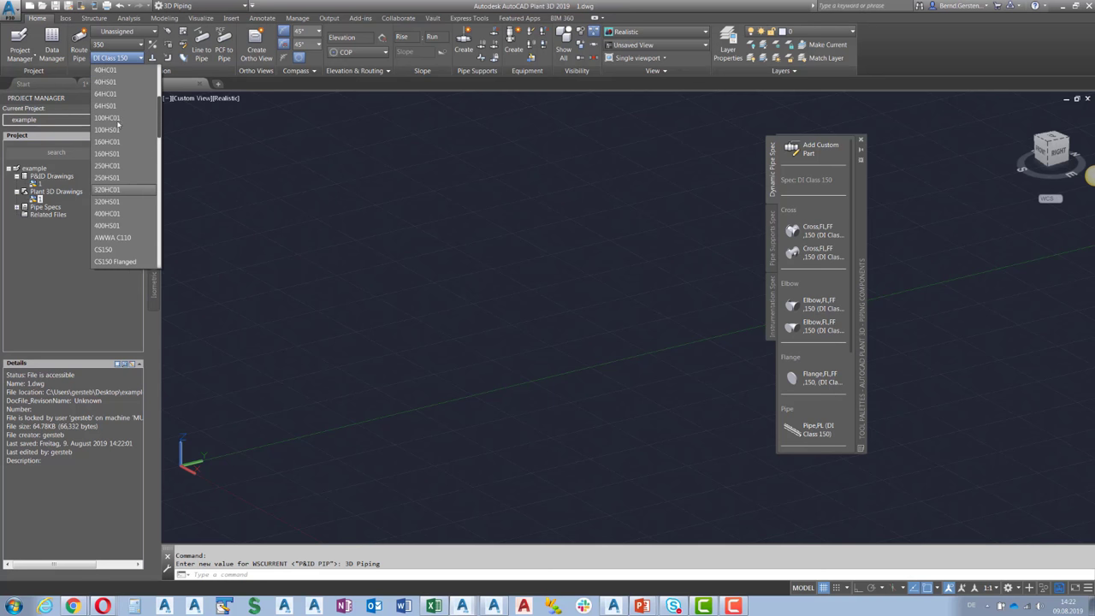
scroll(117, 129, up, 4)
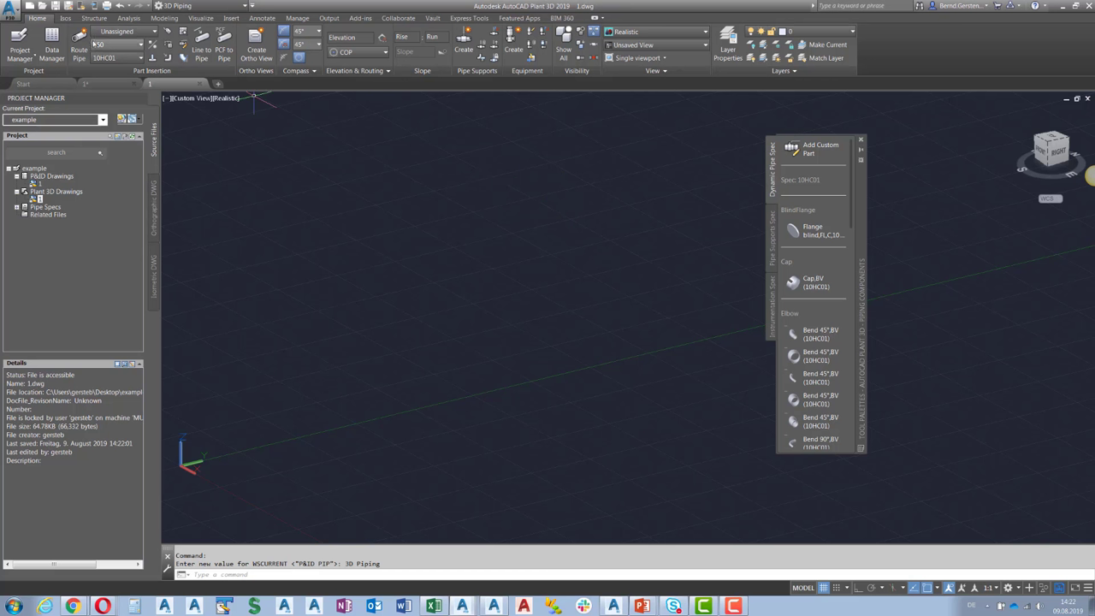
click(79, 43)
key(Escape)
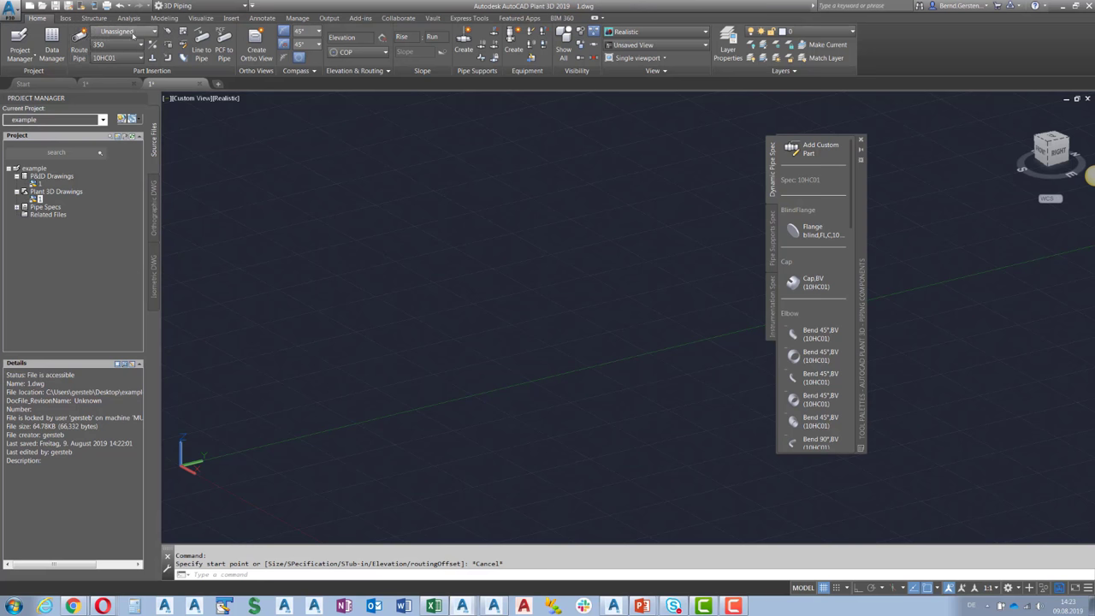
Create new line number 10 for the pipe
click(120, 31)
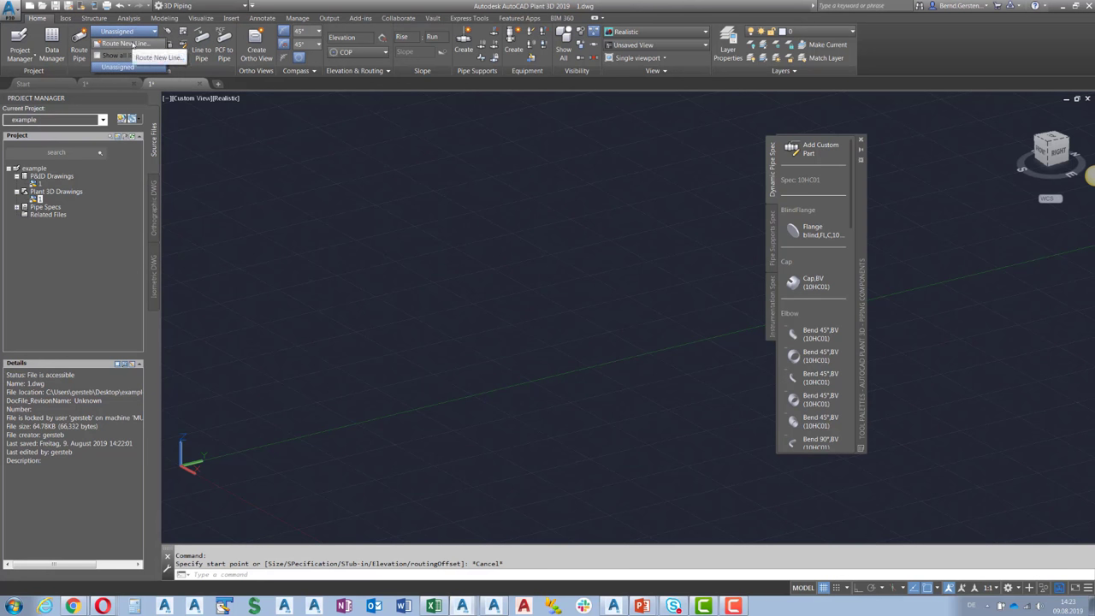
click(124, 43)
text(10)
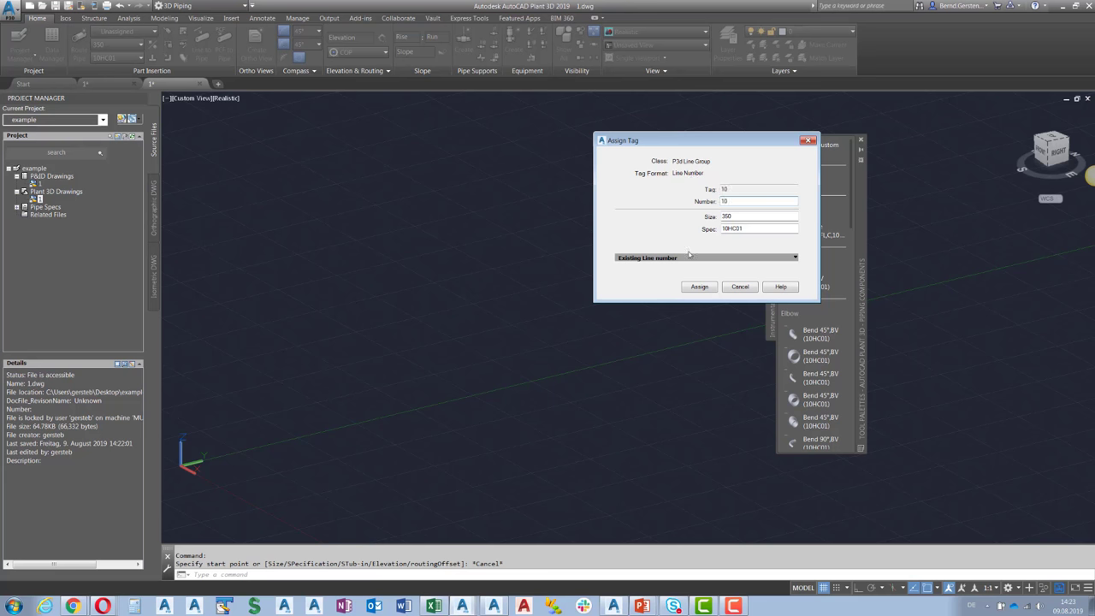
click(701, 289)
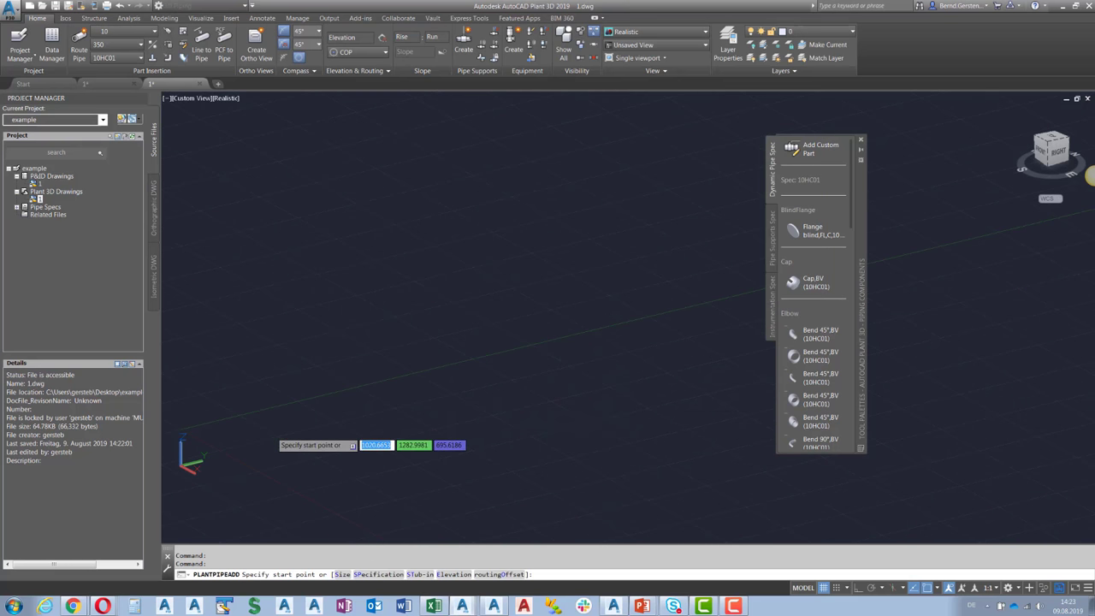
Route a zigzag 350 pipe in spec 10HC01 with two bends across the model
click(275, 427)
click(567, 383)
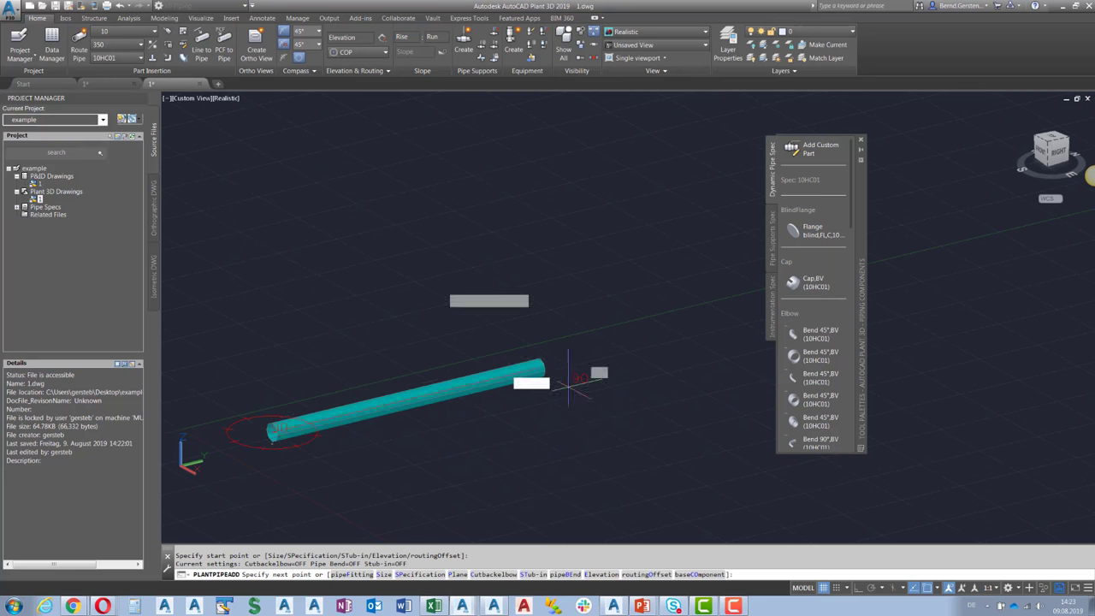
click(370, 272)
click(597, 230)
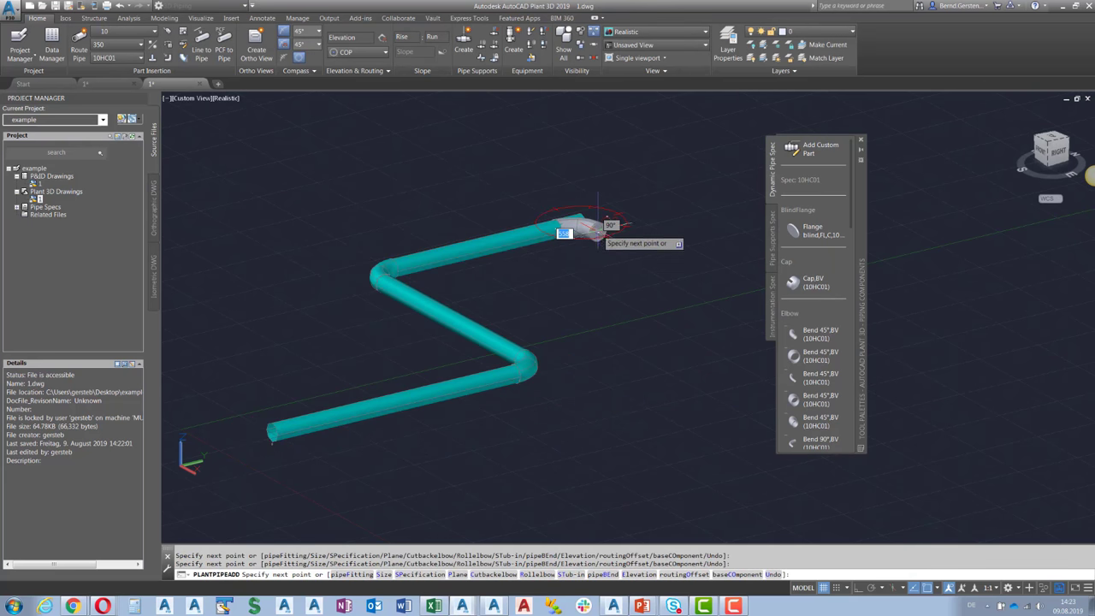
right_click(598, 229)
click(622, 238)
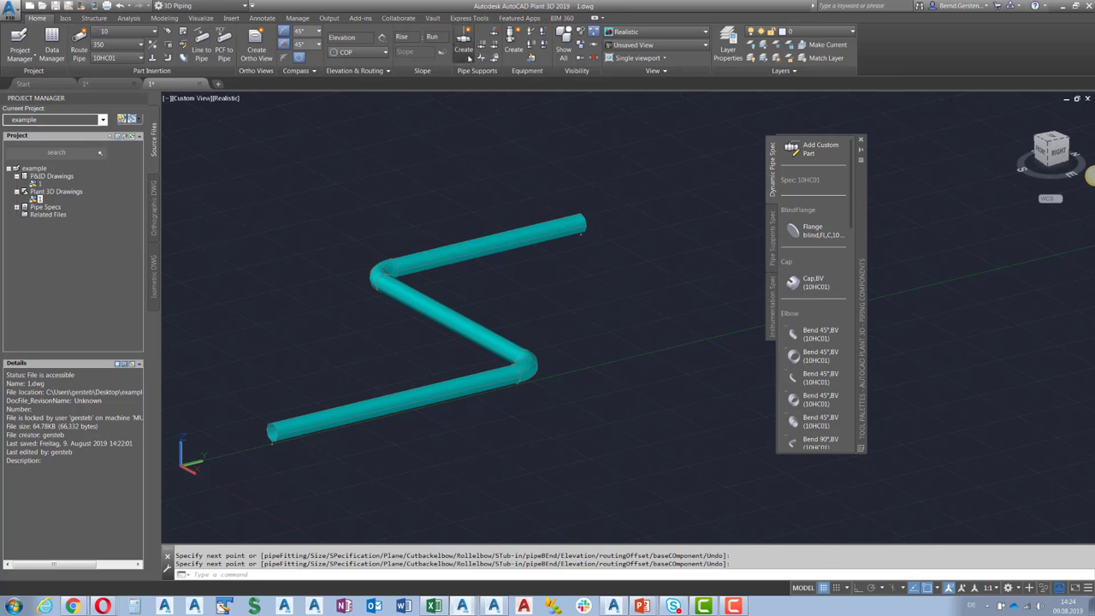
Place simple pipe supports on the lower, middle and top runs of the zigzag pipe
click(463, 42)
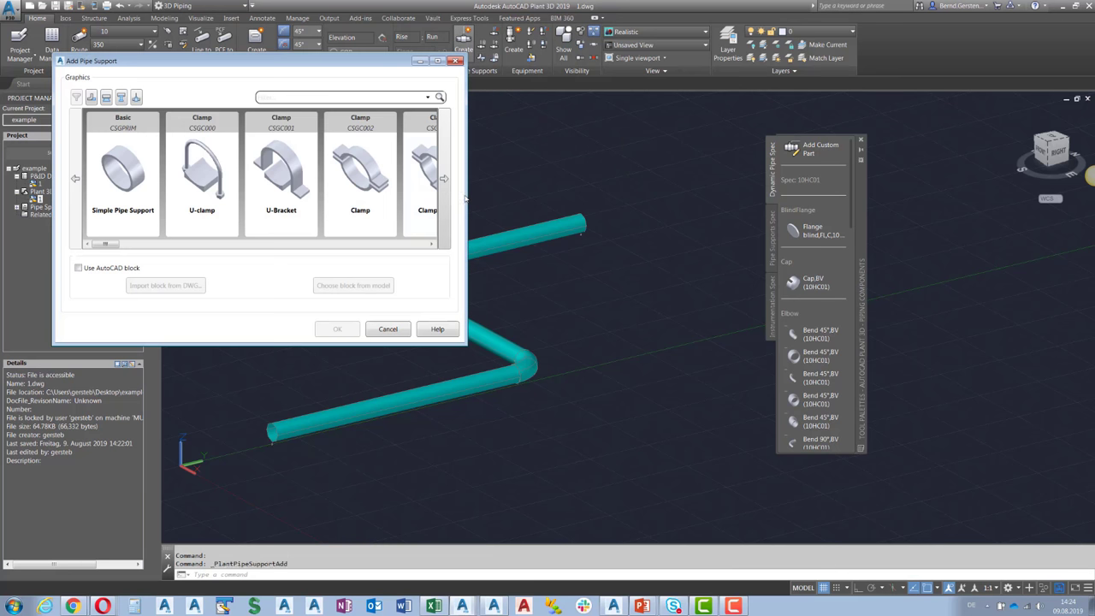
click(123, 184)
click(329, 332)
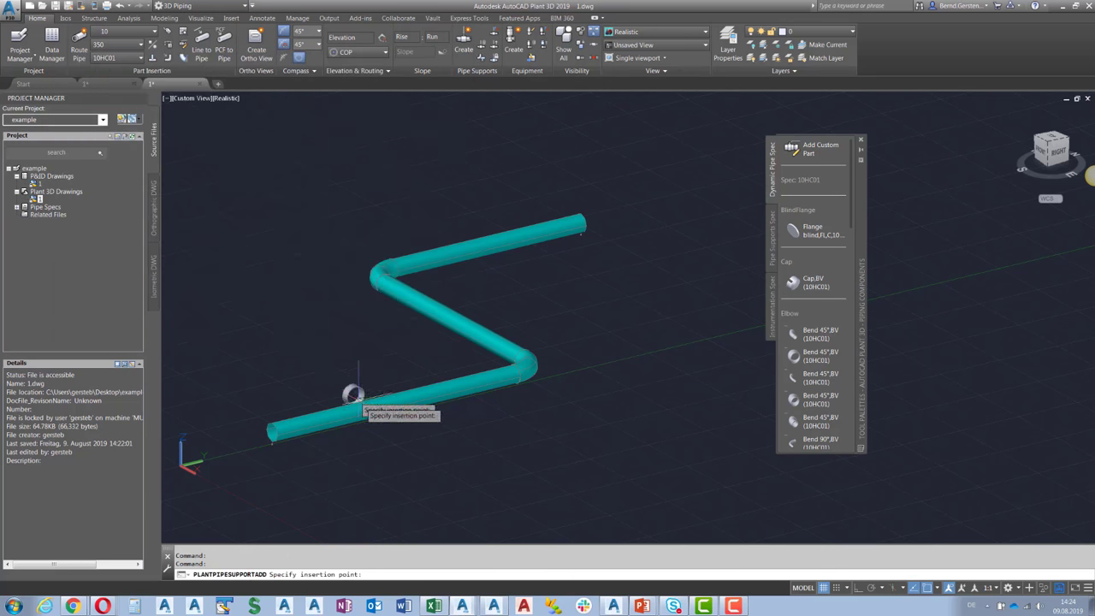
click(374, 409)
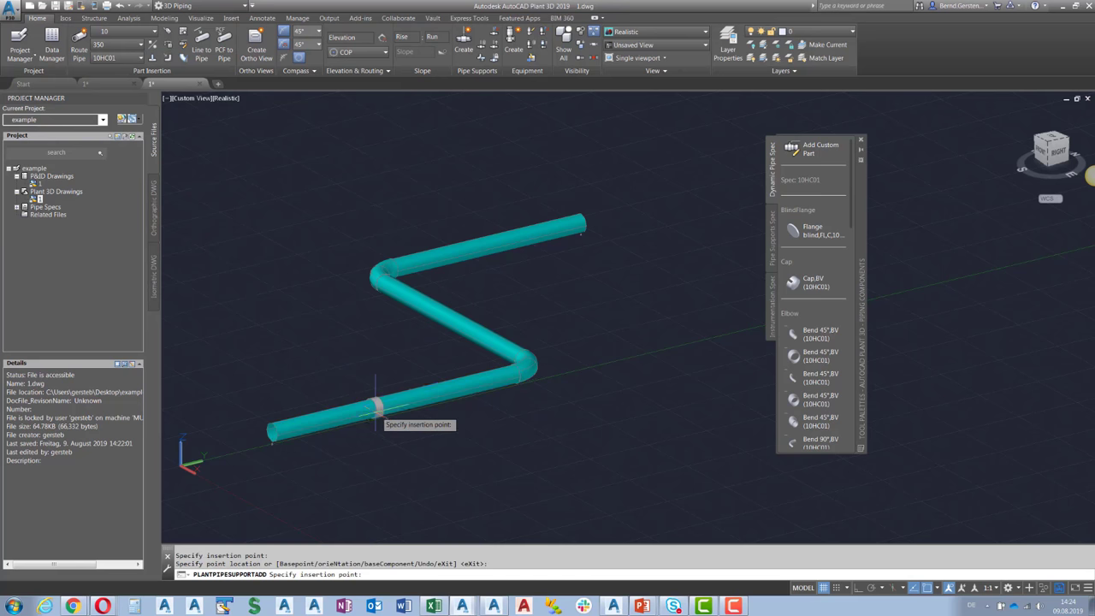
click(438, 315)
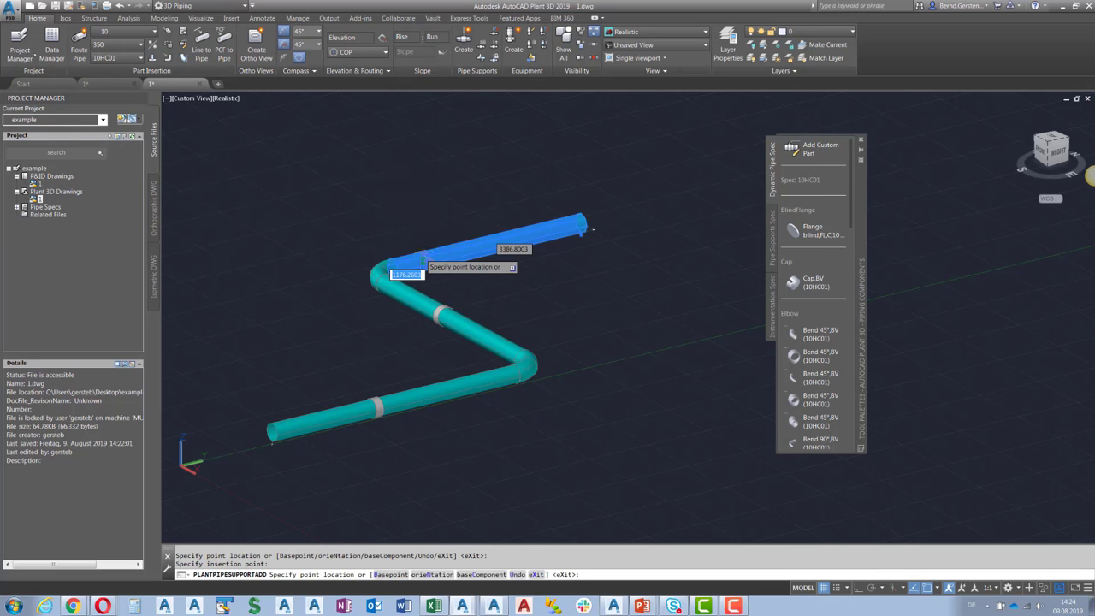
click(426, 259)
key(Escape)
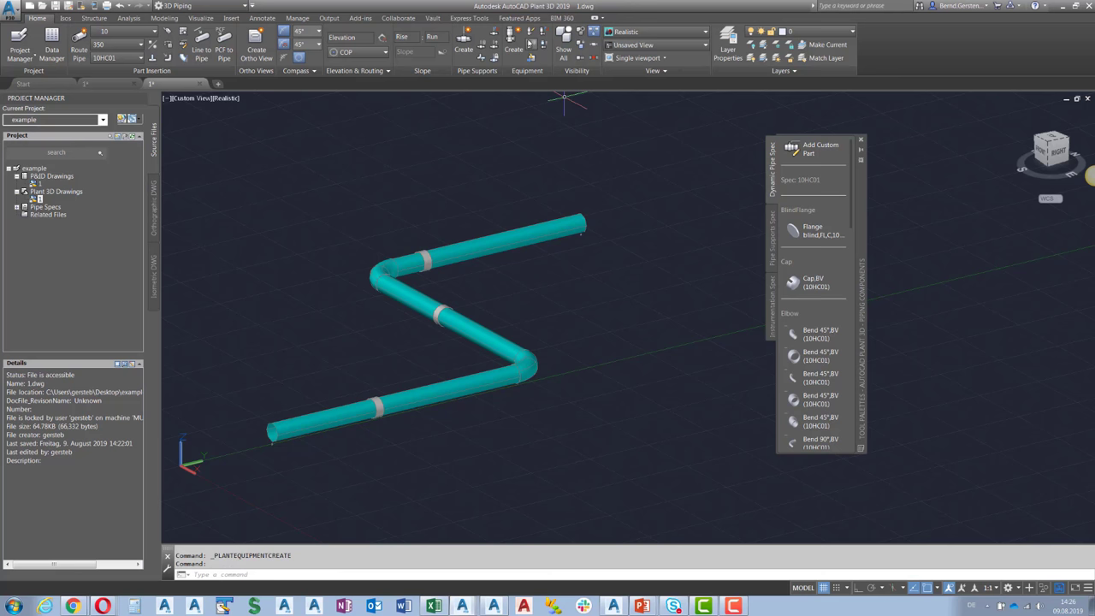
Create a vertical tank with a cone and place it right of the pipe at default rotation
click(514, 41)
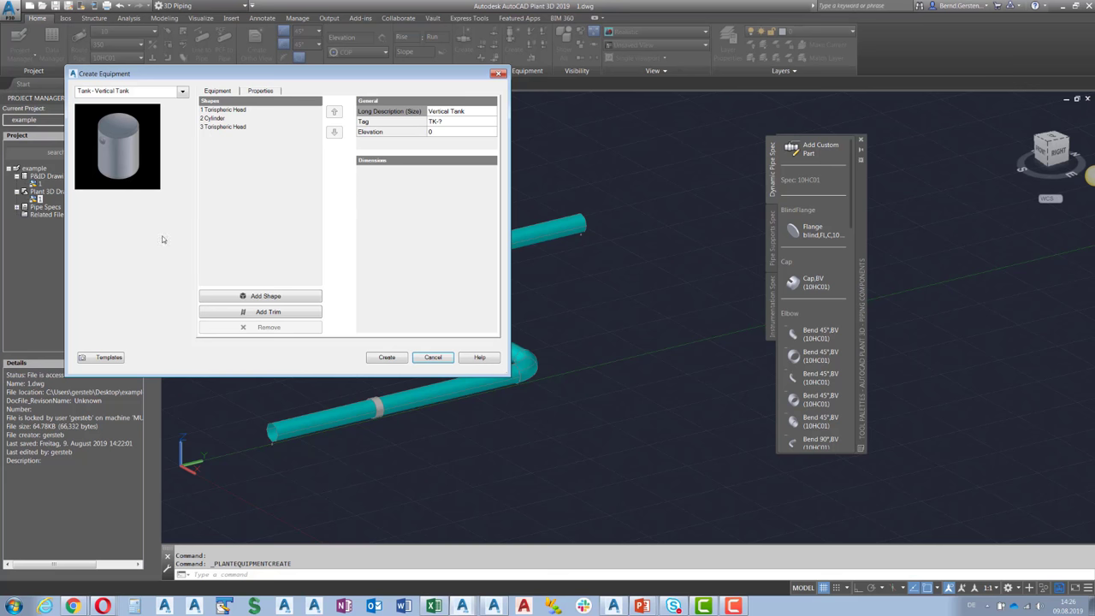
click(260, 297)
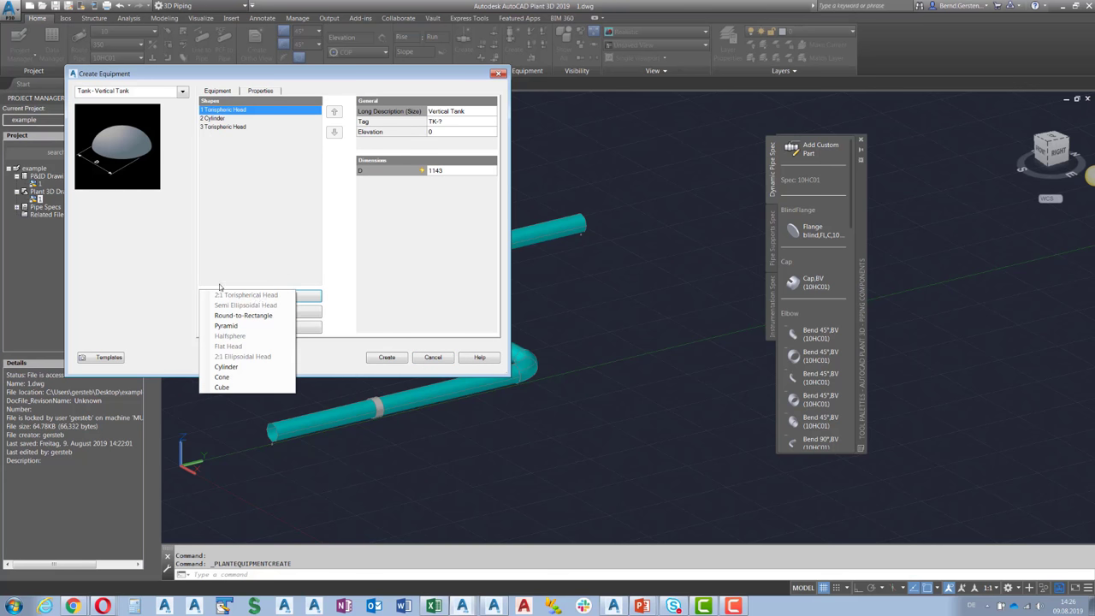
click(222, 377)
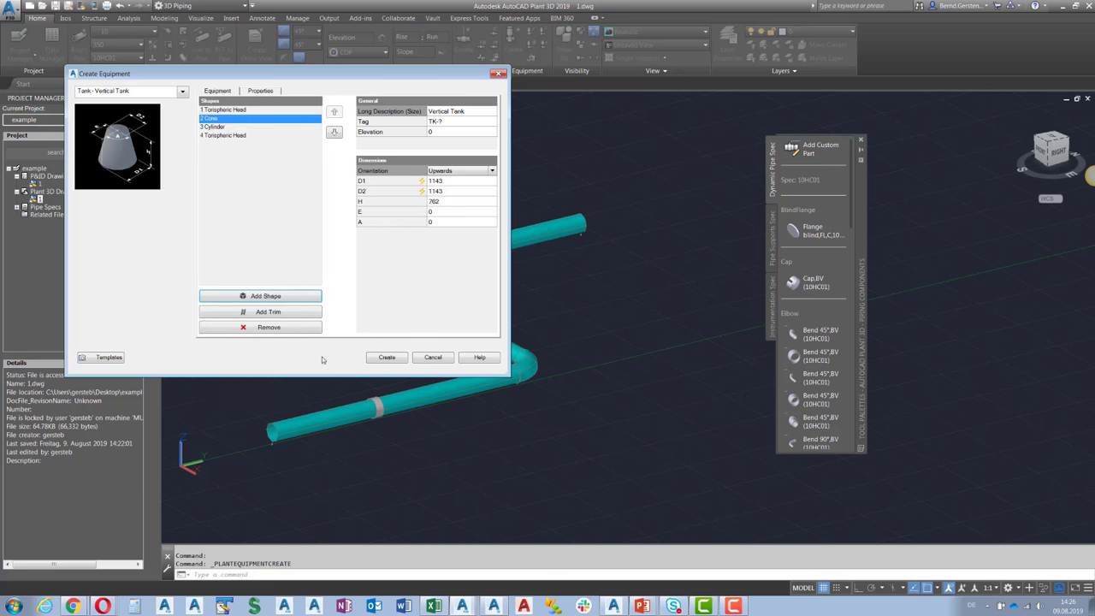
click(387, 356)
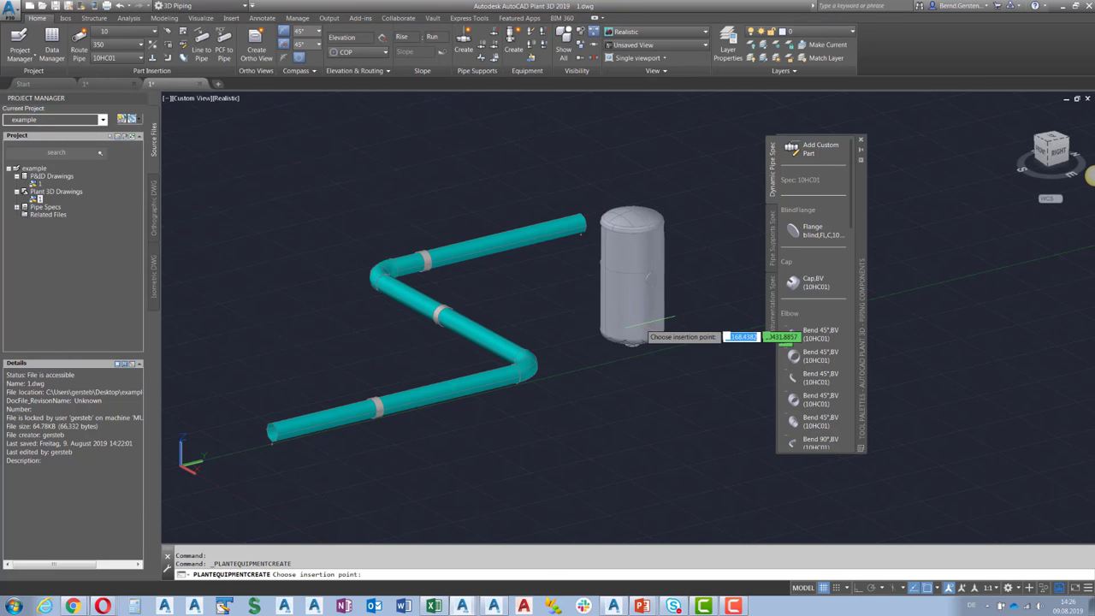
click(648, 319)
click(700, 304)
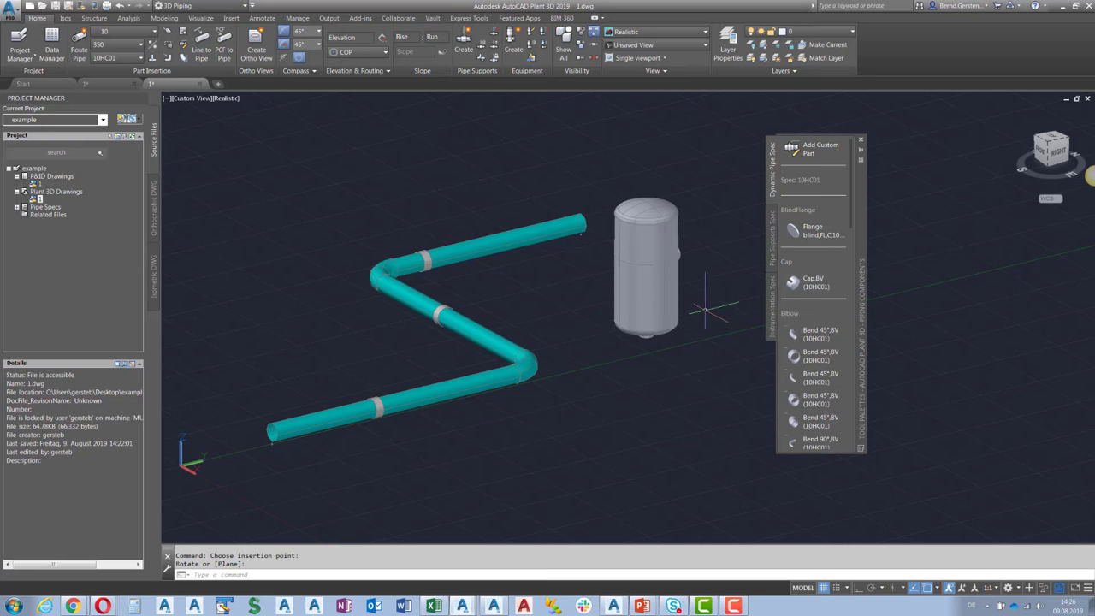
Save the tank settings over the existing Vertical Tank template and close equipment creation
click(513, 42)
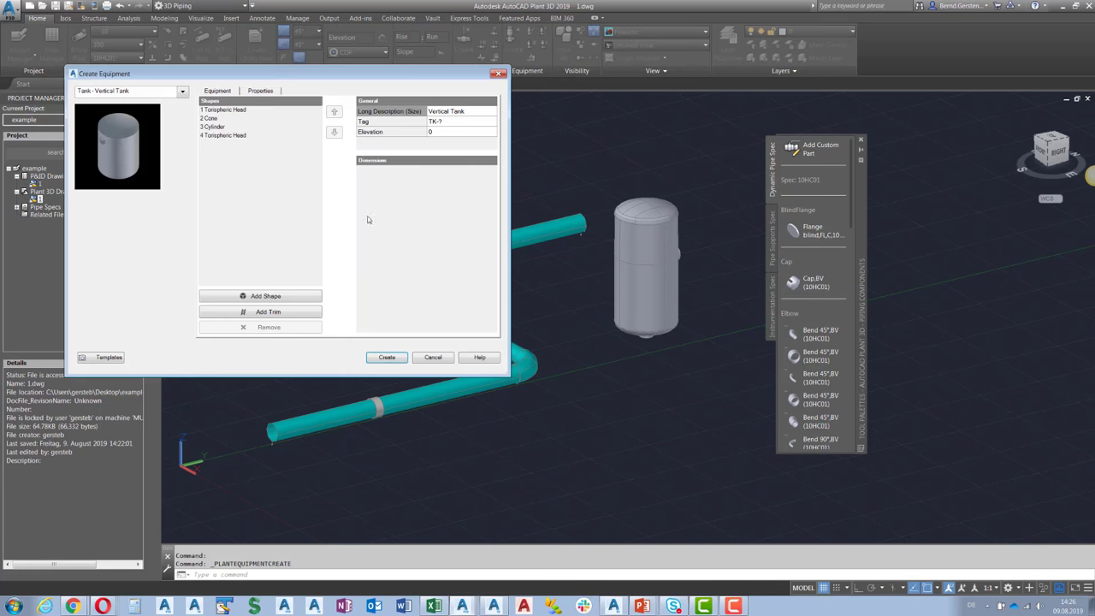
click(105, 359)
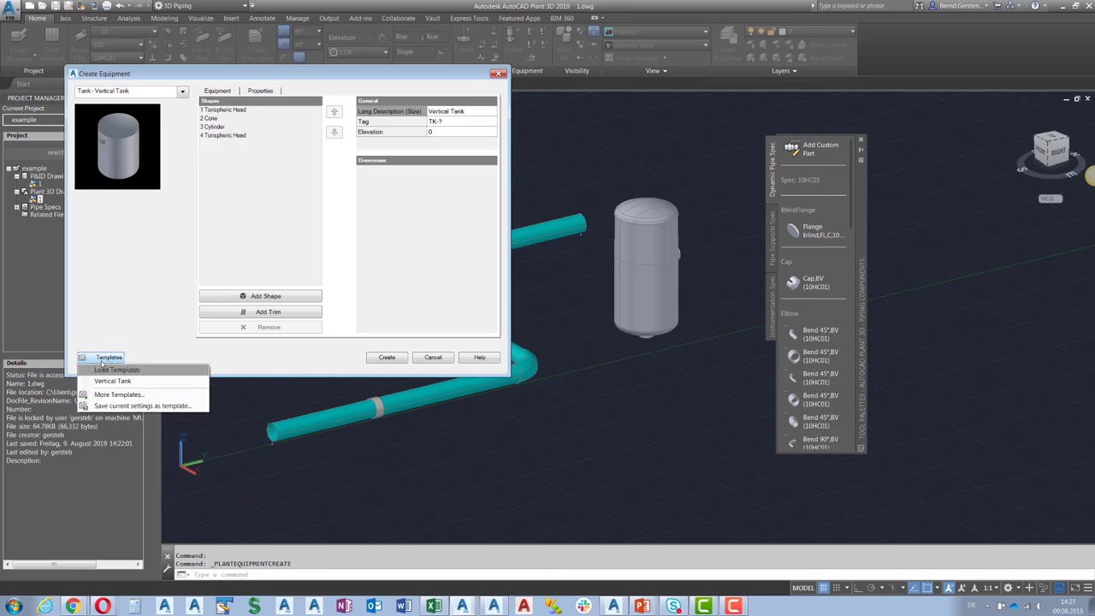
click(107, 406)
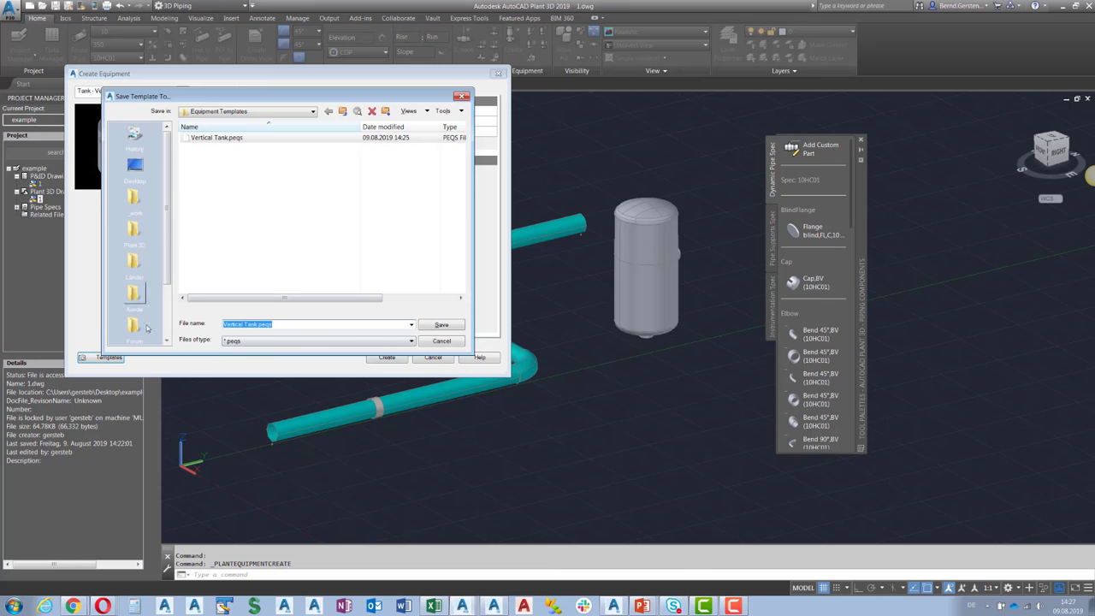
click(448, 329)
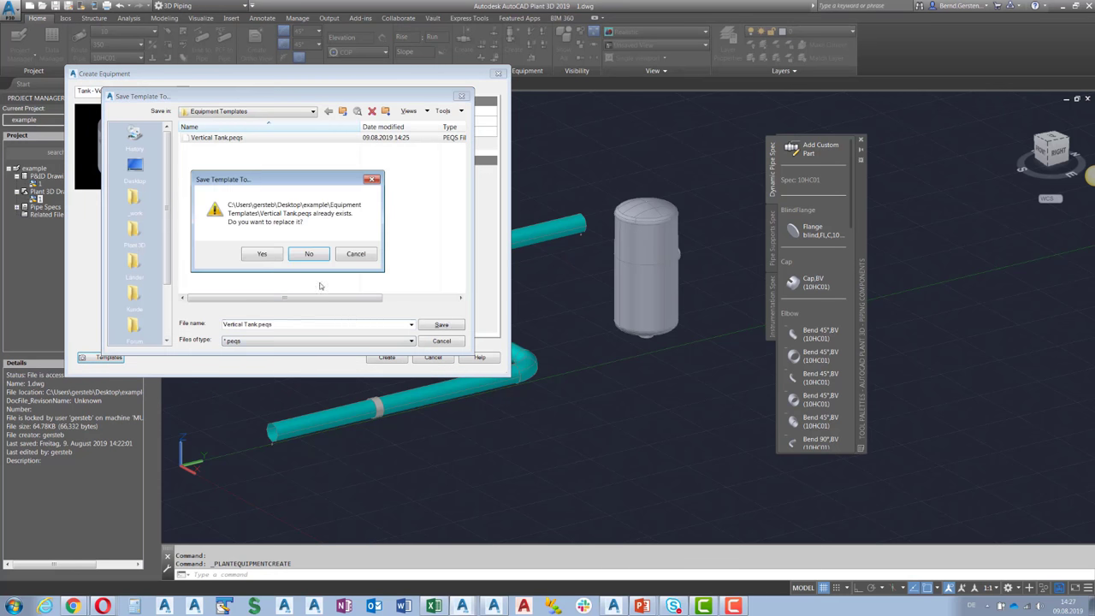
click(263, 254)
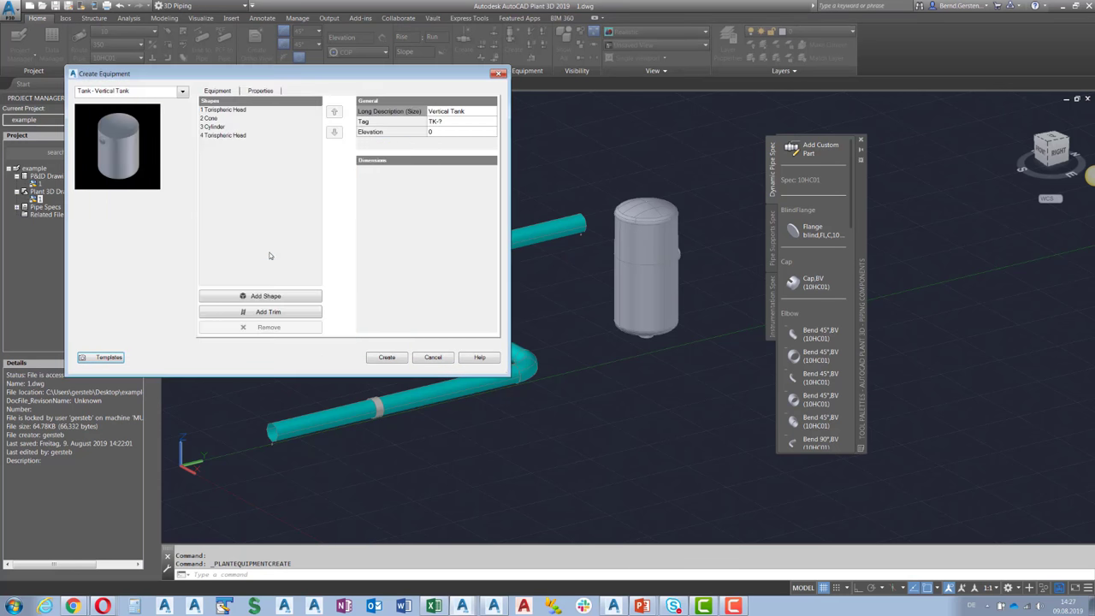
click(423, 358)
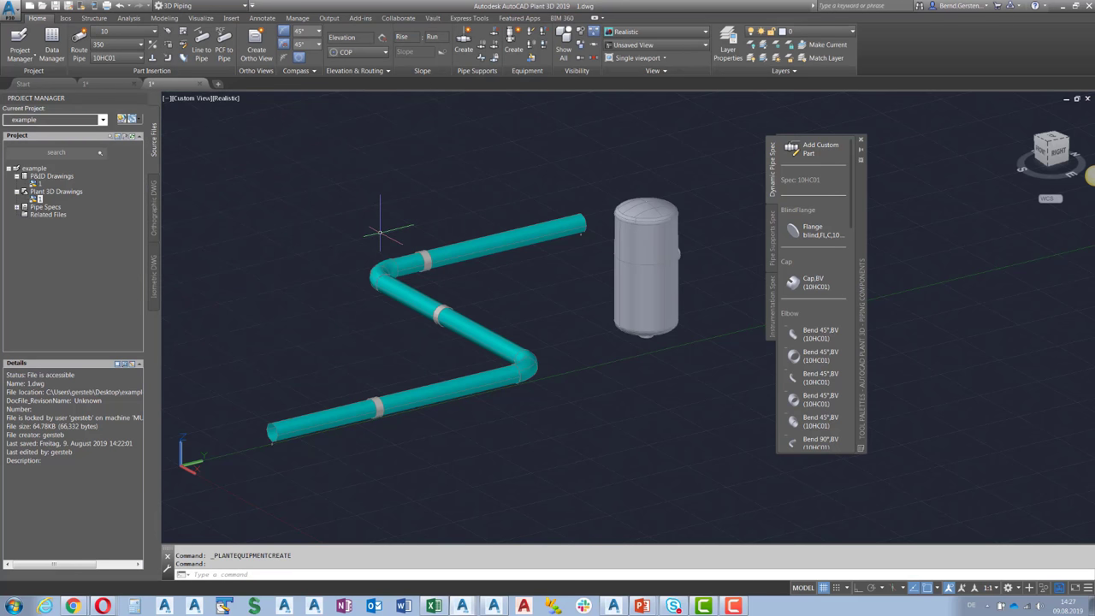
click(35, 168)
Open Project Setup for the example project and expand P&ID classes down to Hand Valves
right_click(32, 168)
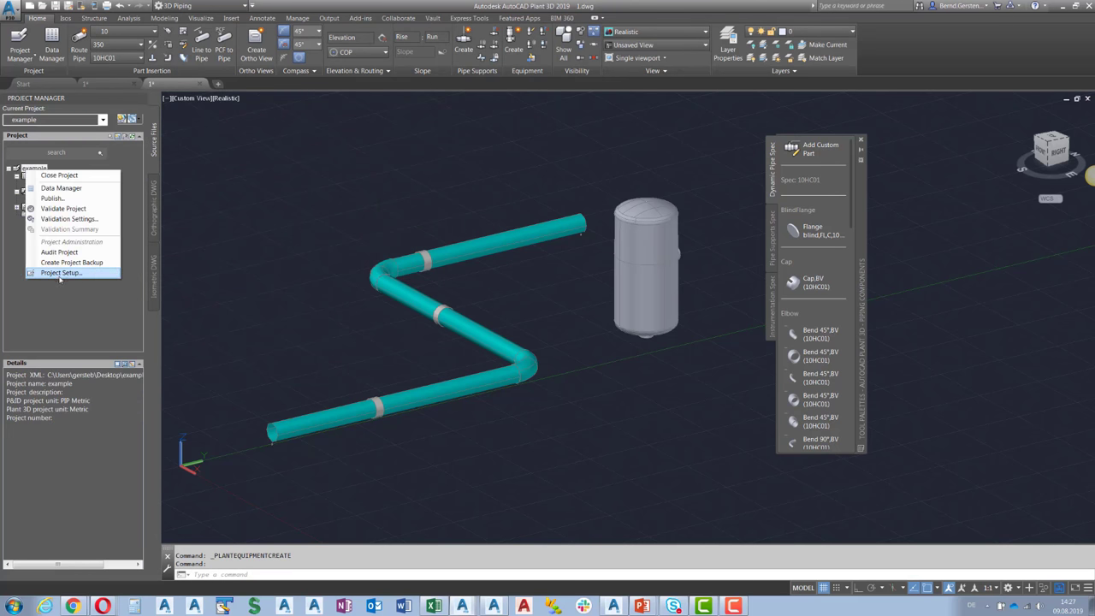
click(60, 273)
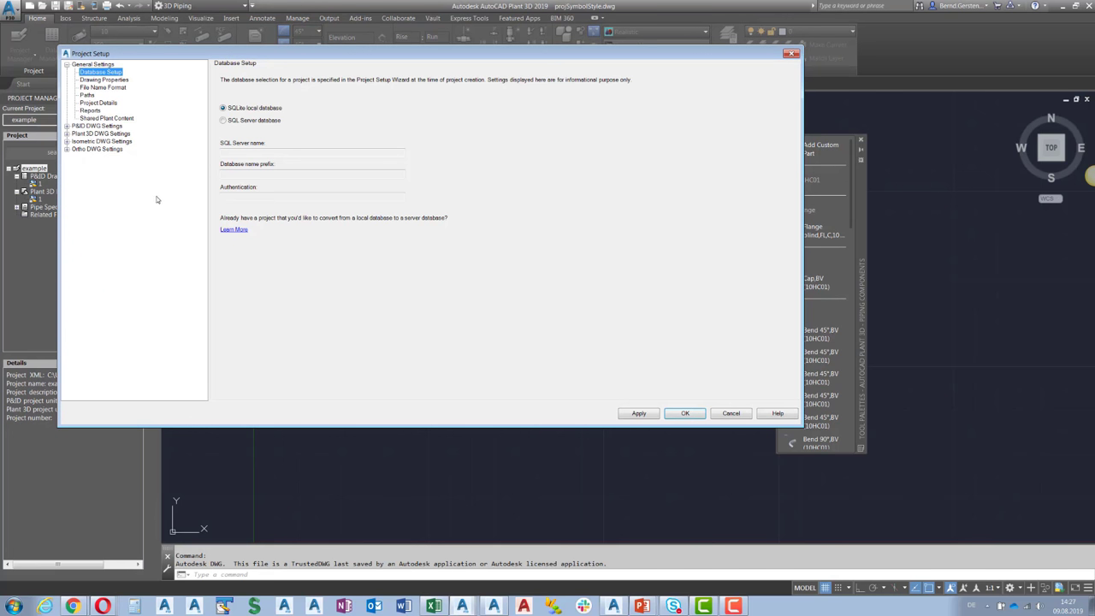
click(67, 126)
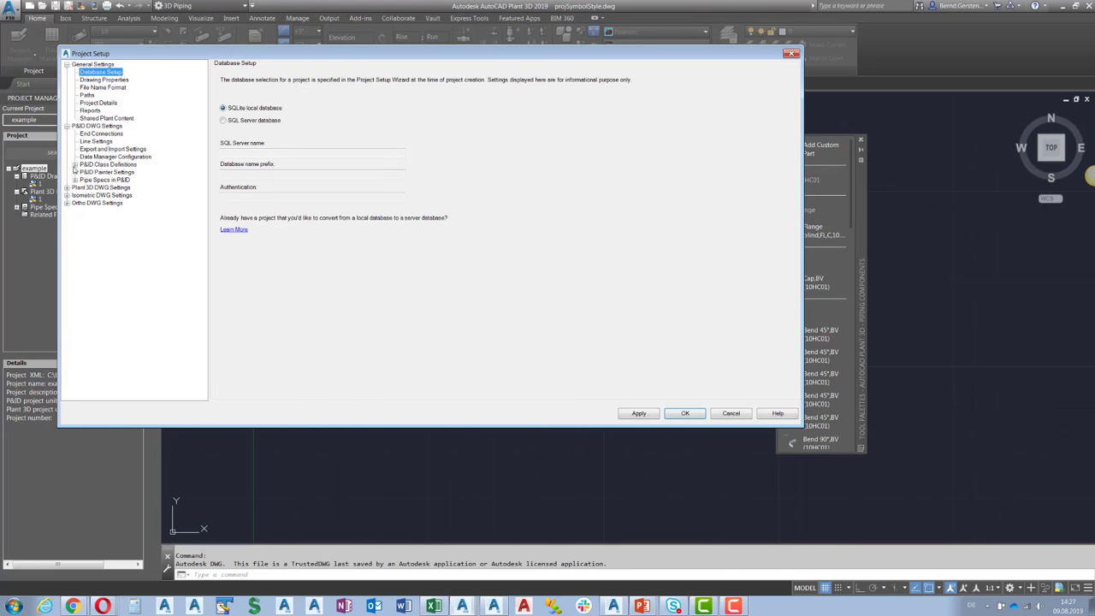
click(75, 164)
click(83, 171)
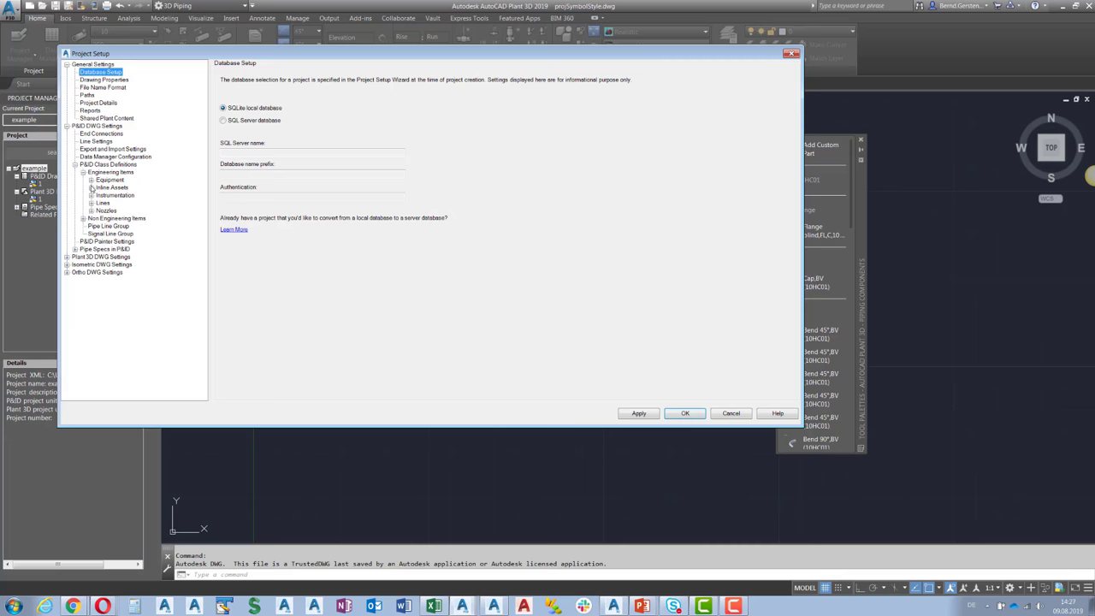
click(90, 187)
click(99, 195)
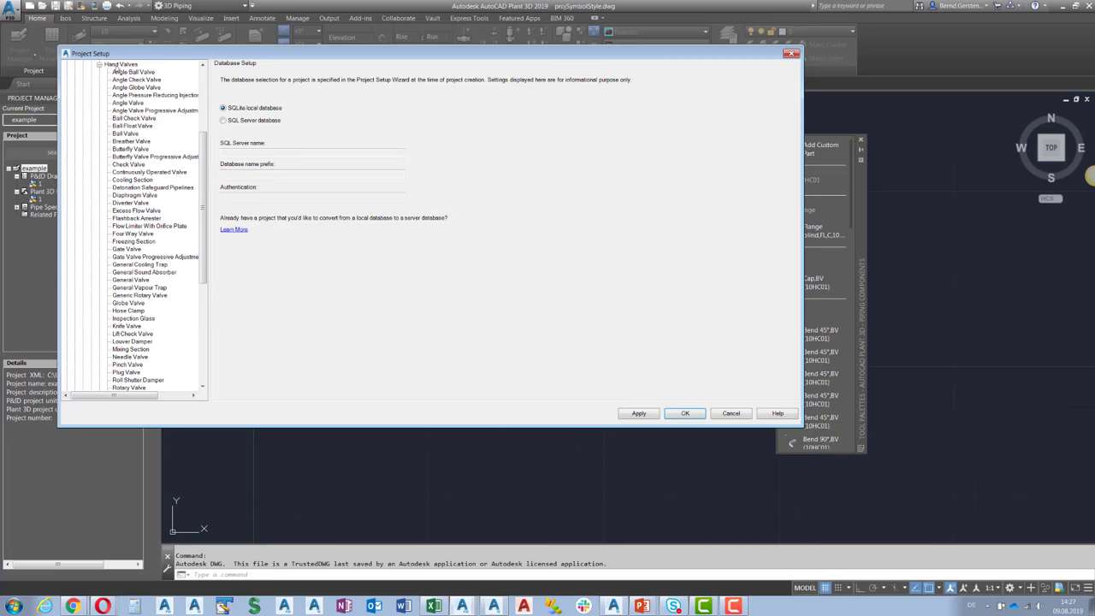
Add a new Hand Valves subclass named WebinarValve
click(118, 66)
right_click(115, 67)
click(128, 71)
text(Webinar)
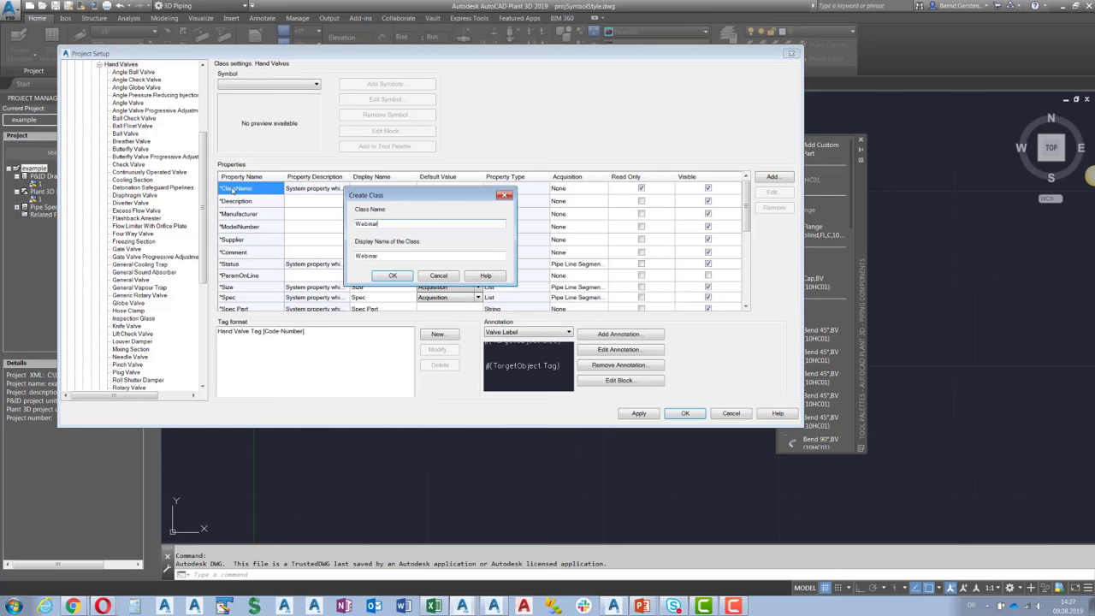
text(Valve)
drag(355, 223, 395, 223)
click(379, 223)
key(BackSpace)
click(393, 276)
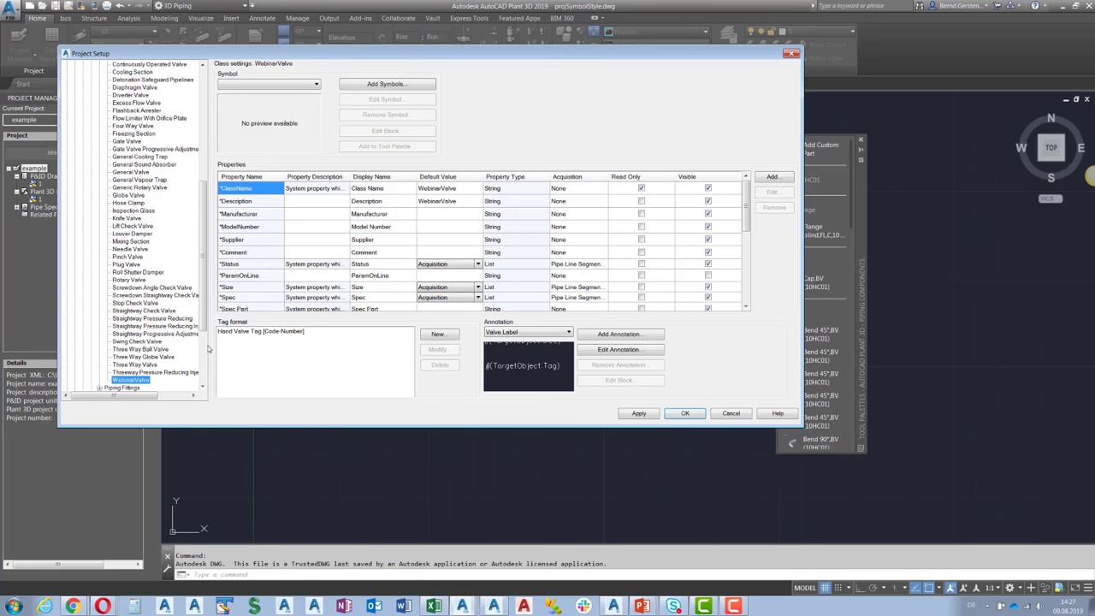
Review the piping connection, isometric theme and annotation, and ortho title block settings
scroll(208, 349, down, 4)
scroll(69, 366, down, 2)
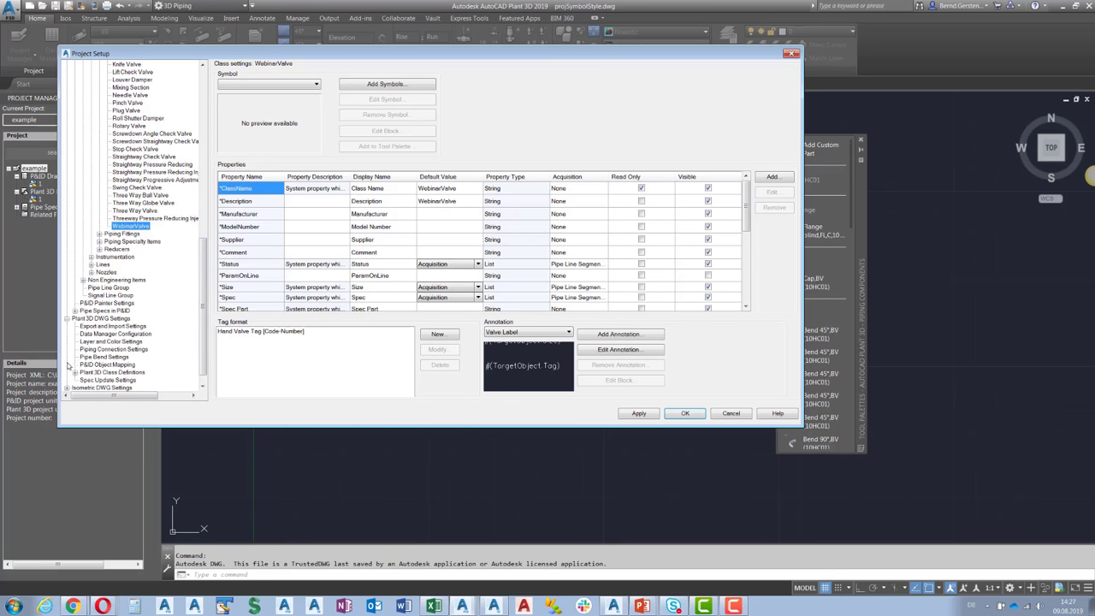
click(111, 349)
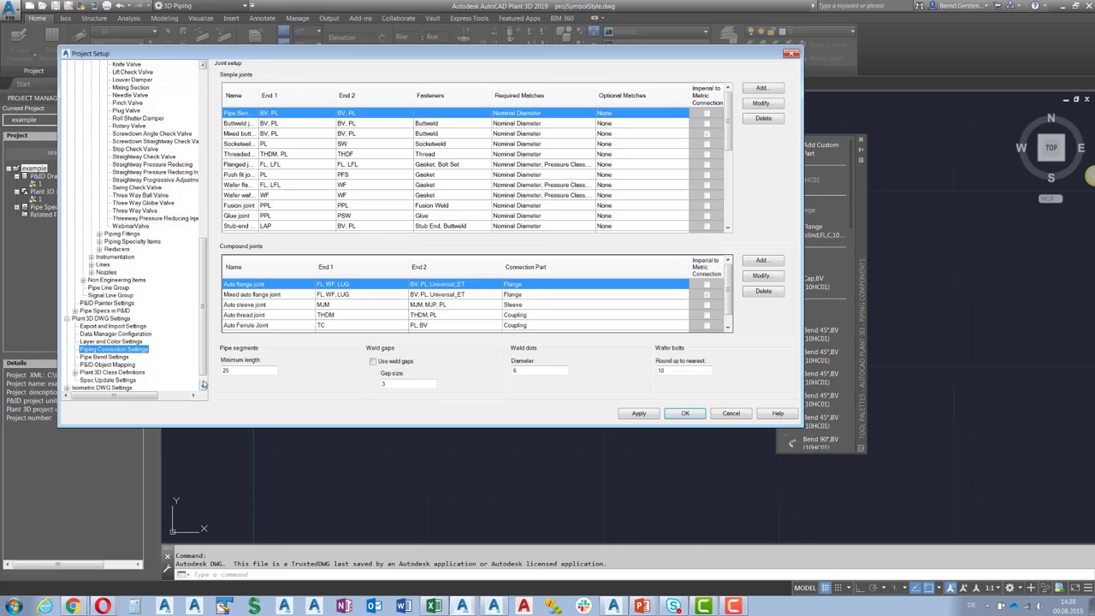
click(203, 385)
click(67, 373)
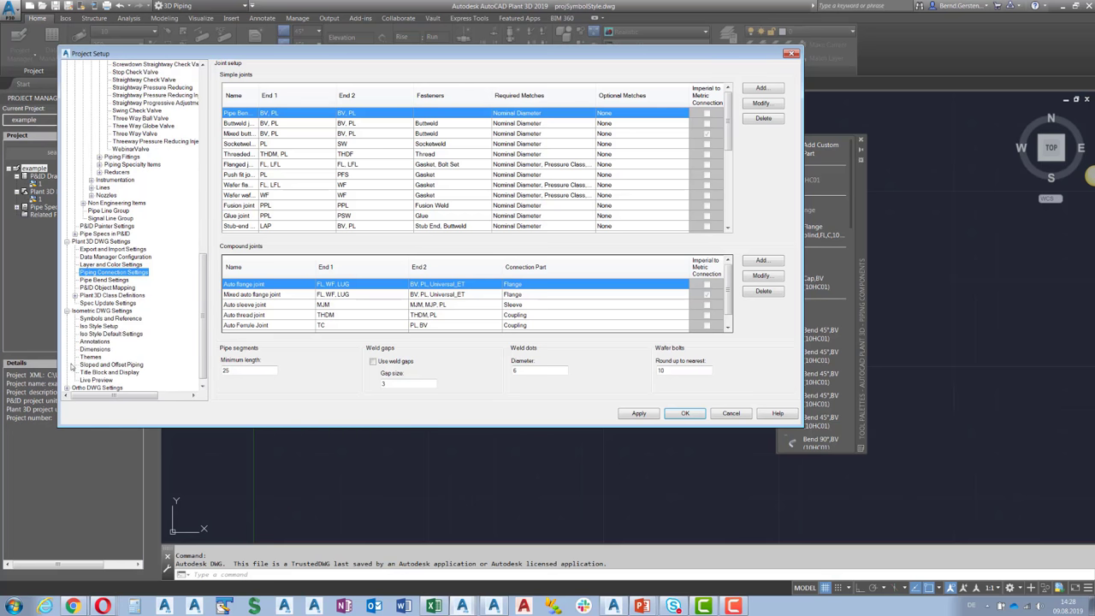
click(88, 358)
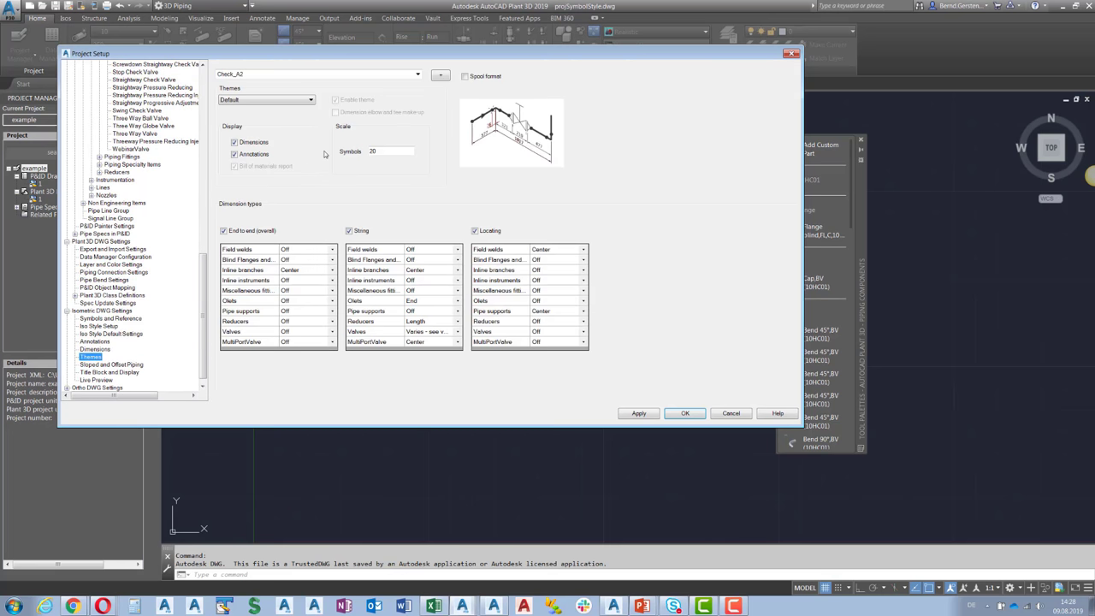
click(95, 341)
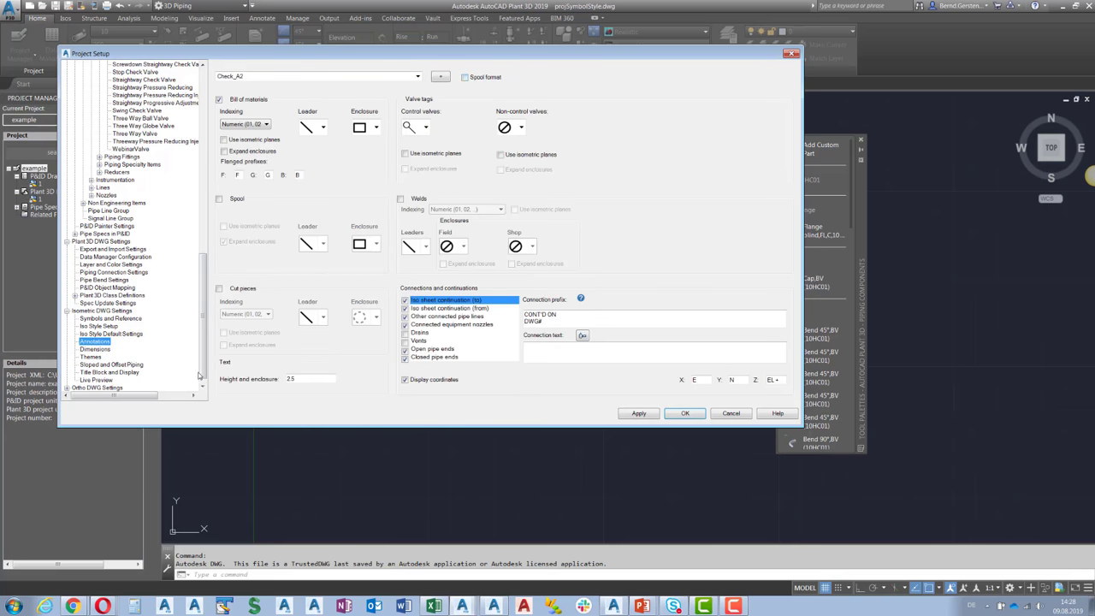
click(66, 388)
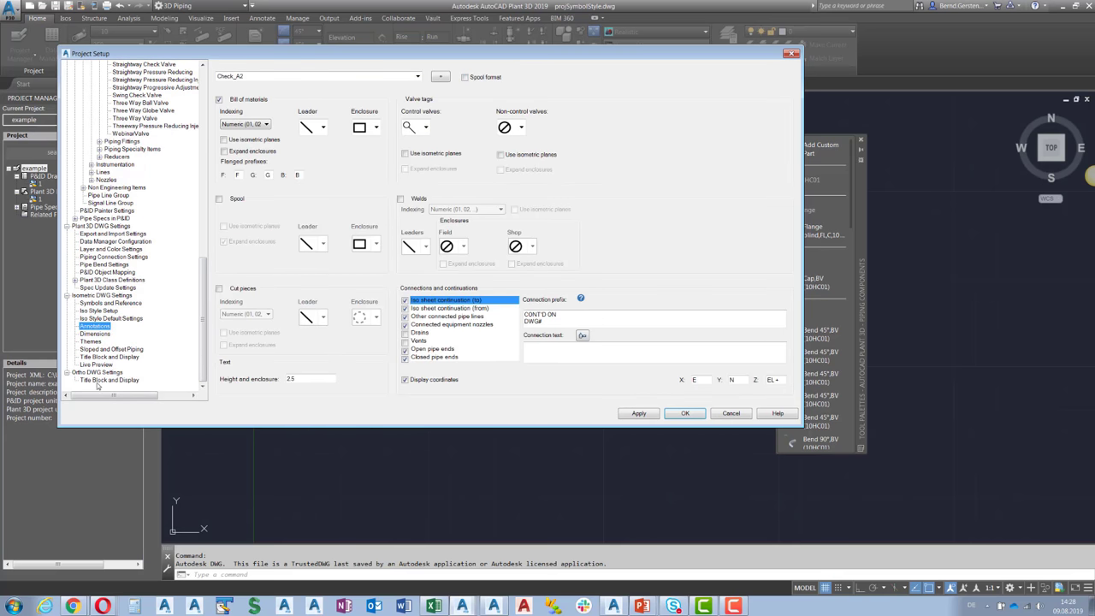
click(100, 381)
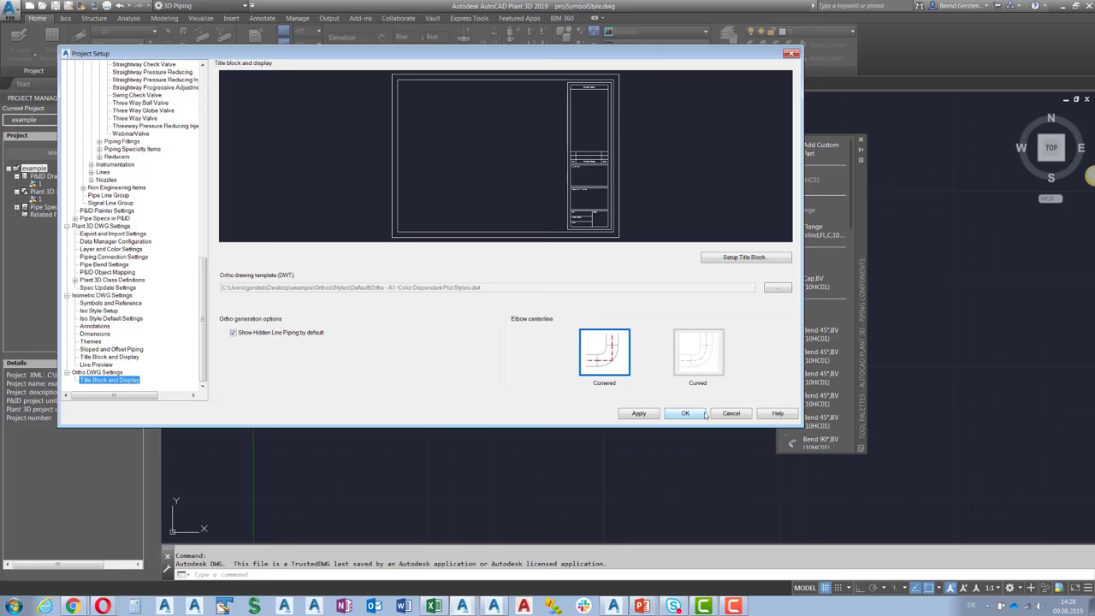
Apply the project settings and create a new orthographic drawing named o
click(697, 414)
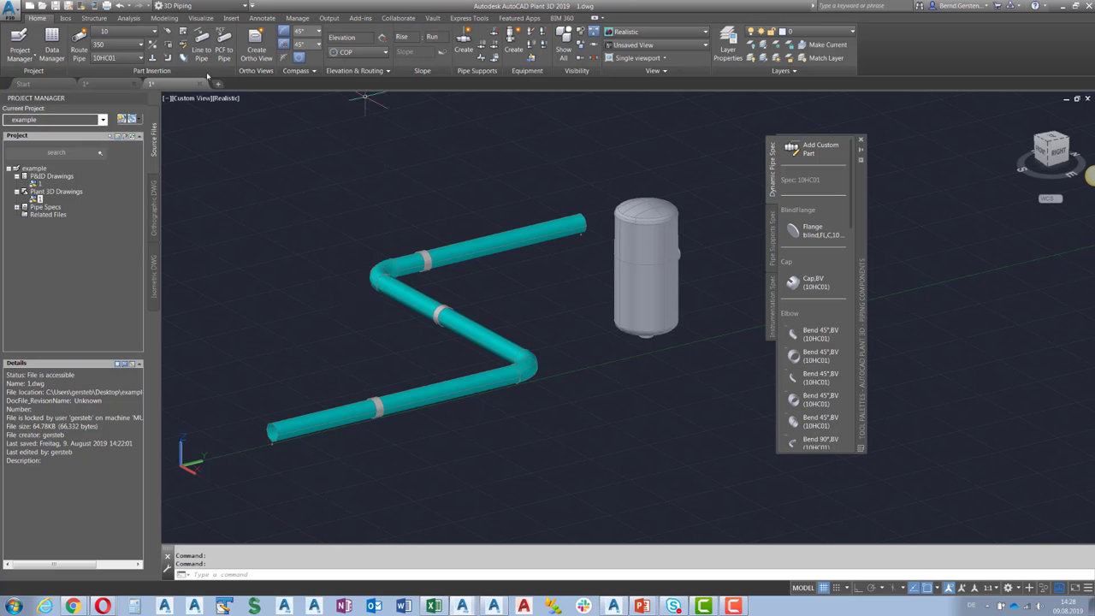
click(256, 42)
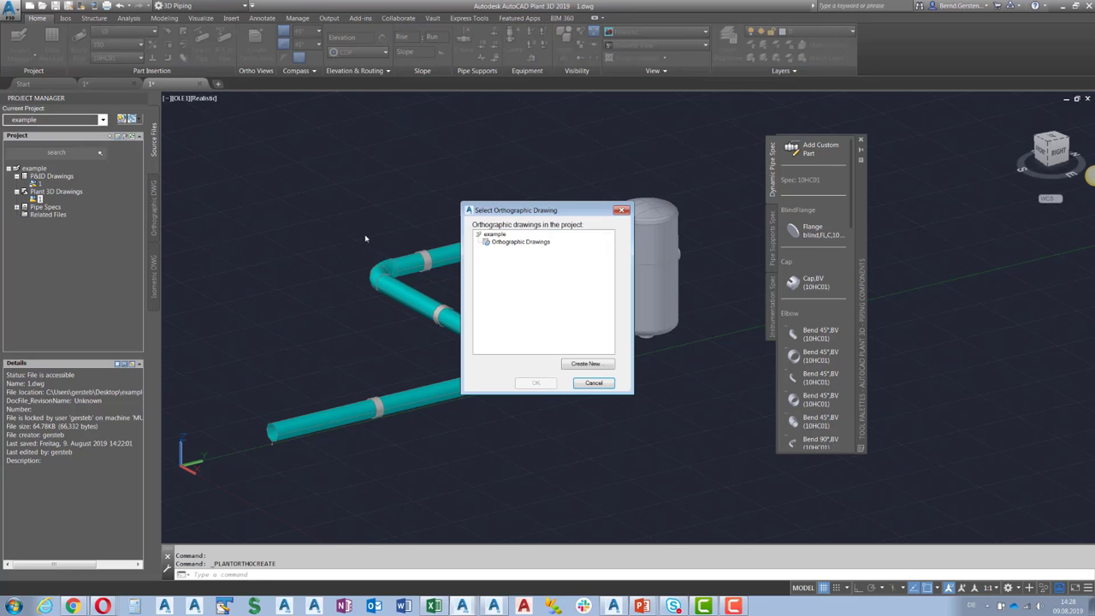
click(586, 363)
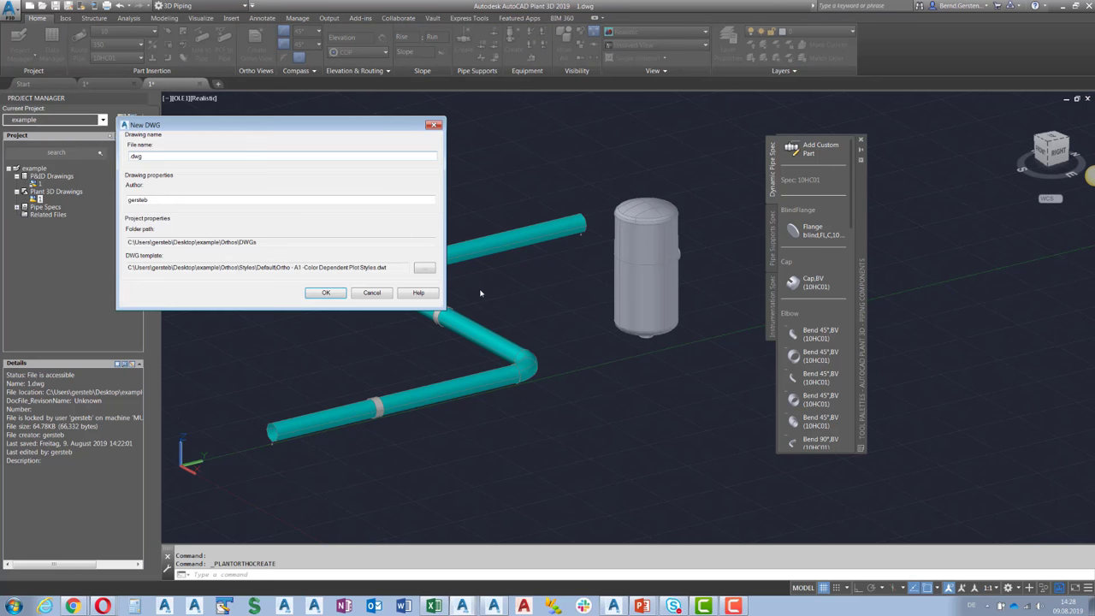
text(o)
click(324, 295)
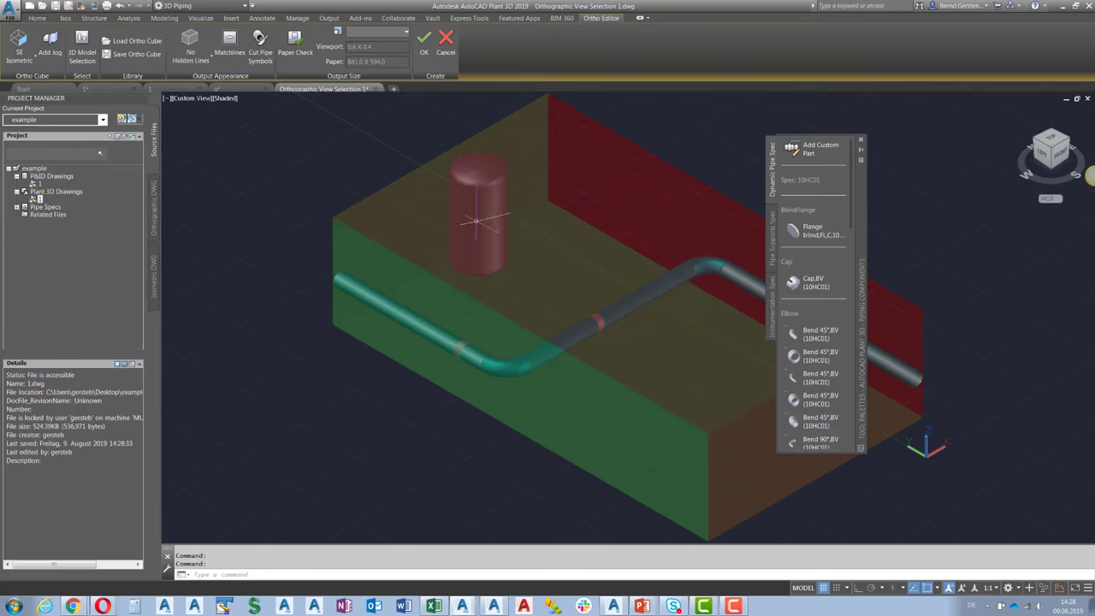
Place a top orthographic view of the piping on the sheet, then return to the 3D model
click(20, 55)
click(28, 78)
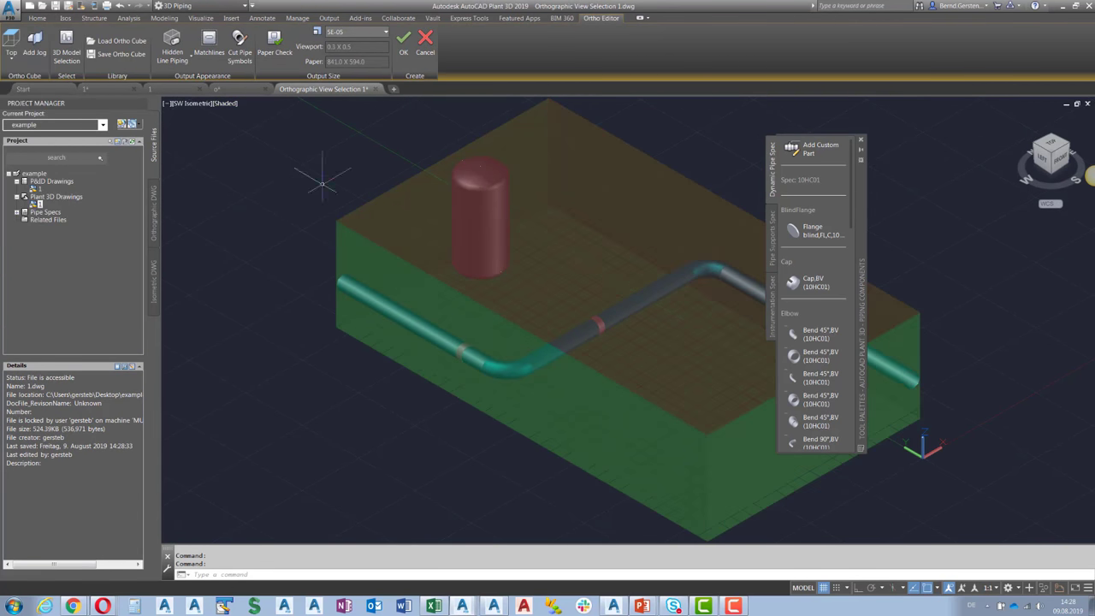
click(403, 38)
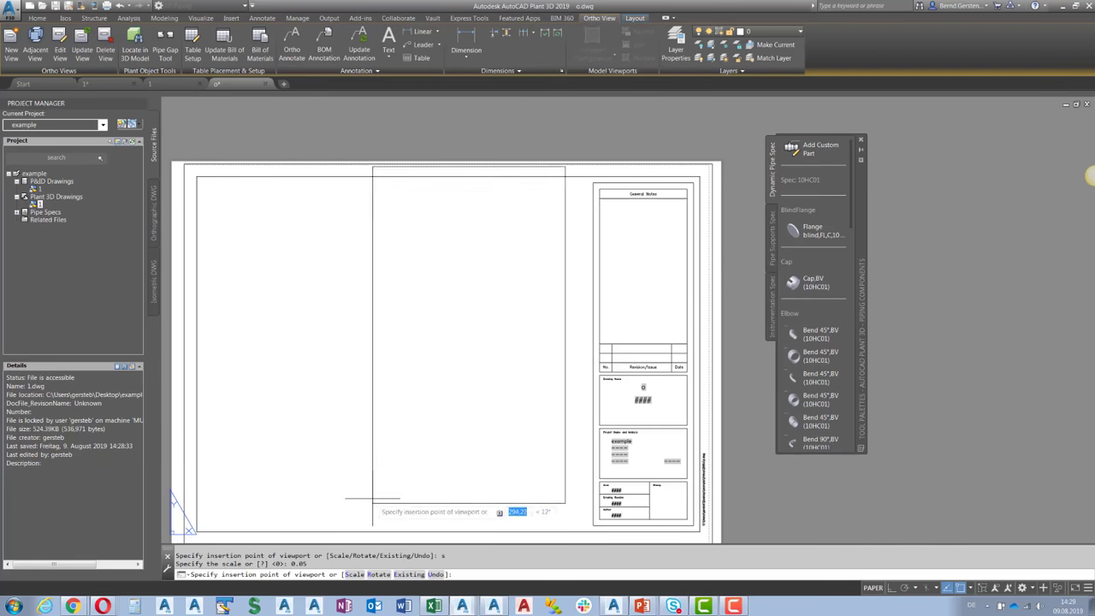
click(309, 519)
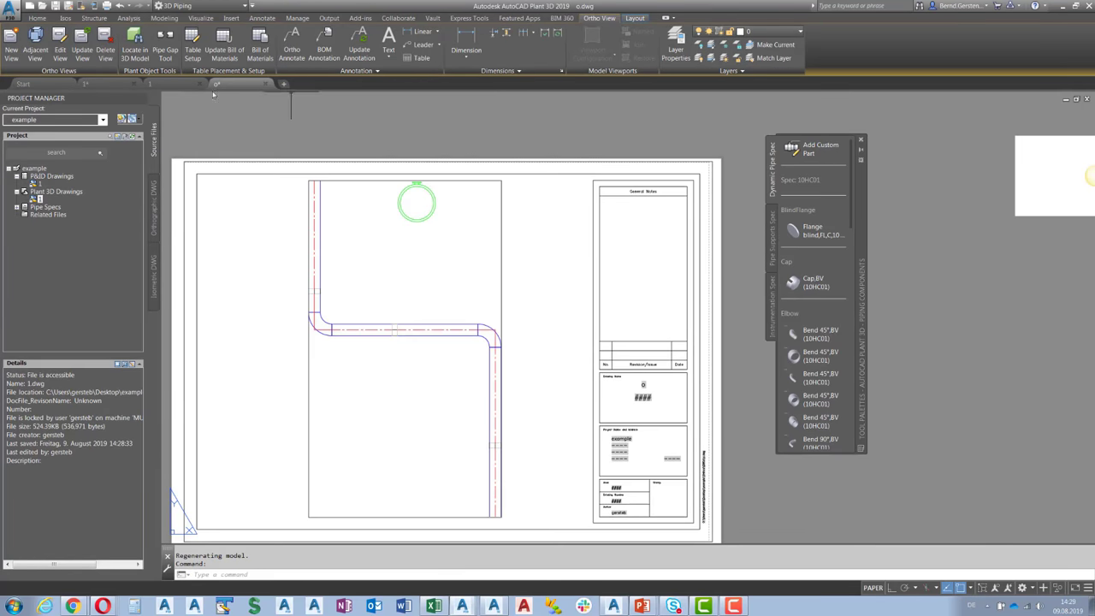
click(175, 83)
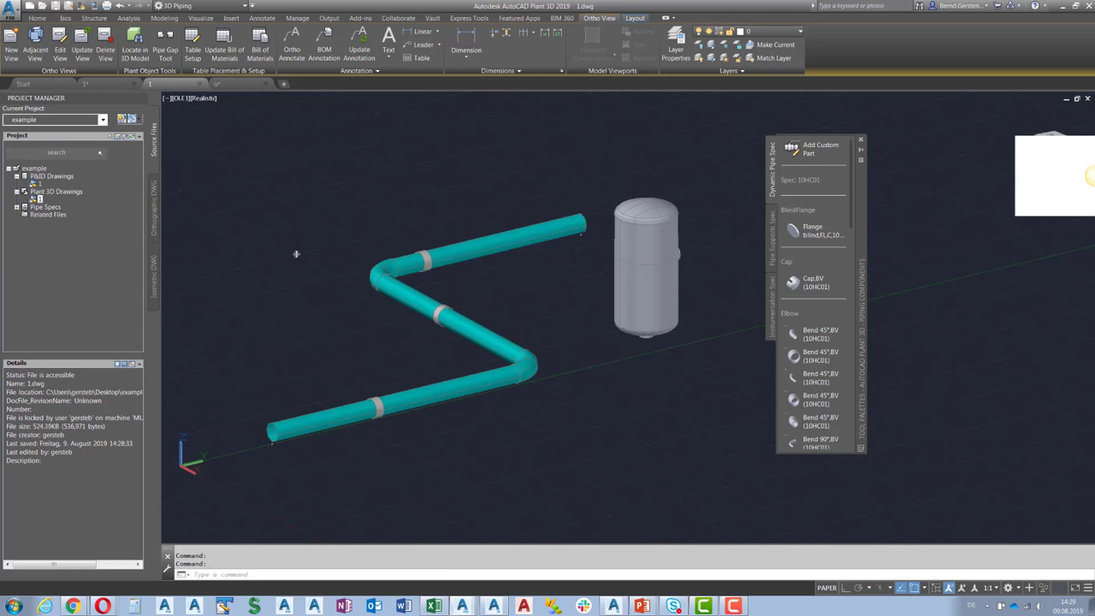
Generate a production isometric for line 10
click(65, 18)
click(34, 49)
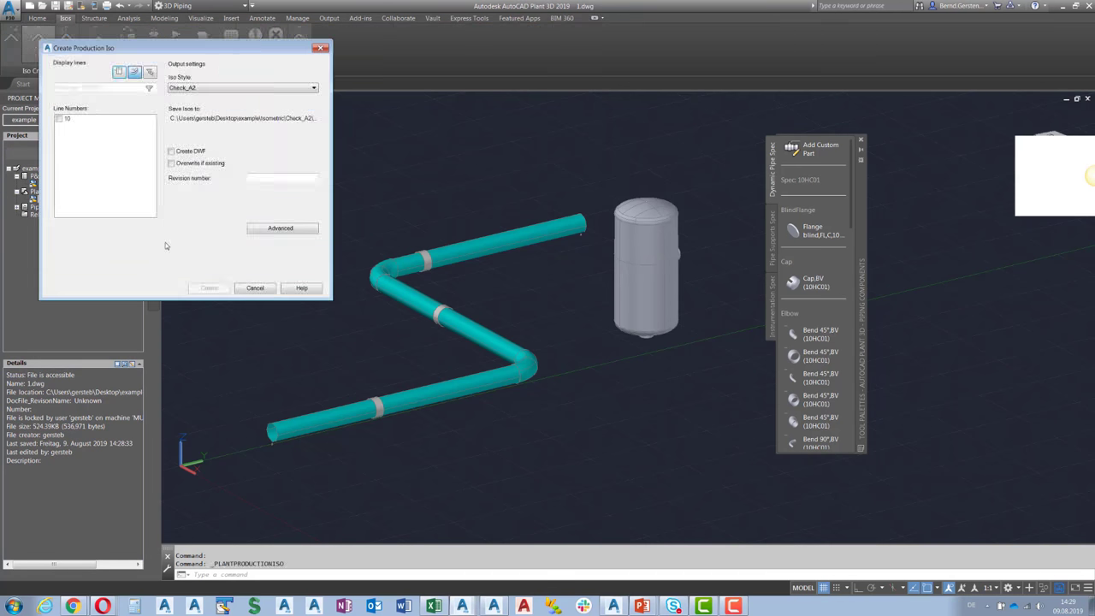
click(59, 119)
click(205, 288)
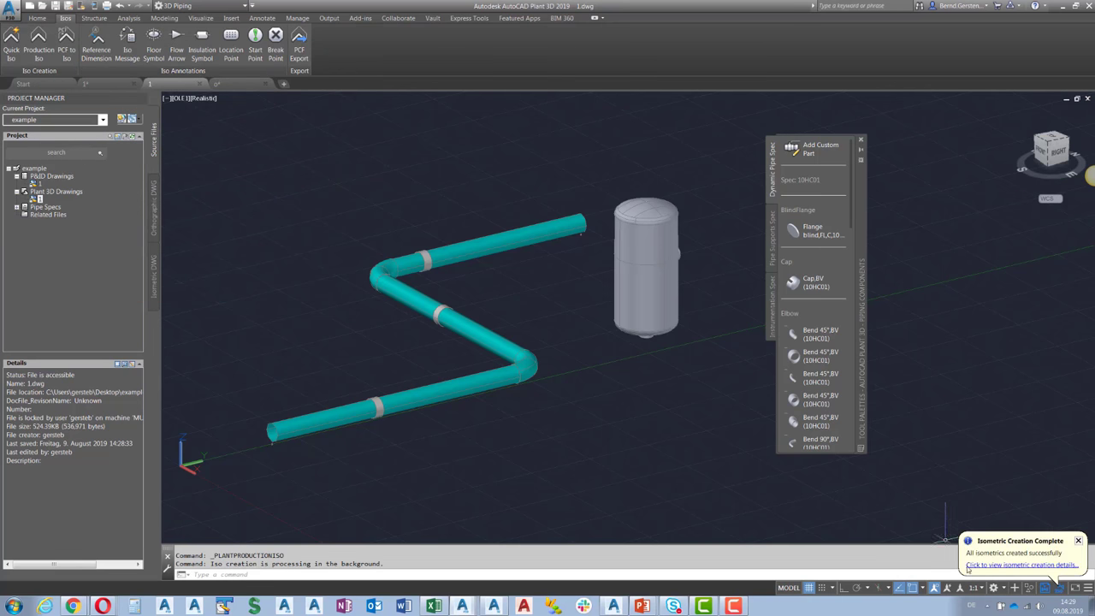
Open the generated isometric drawing from the results and zoom into the pipe
click(975, 565)
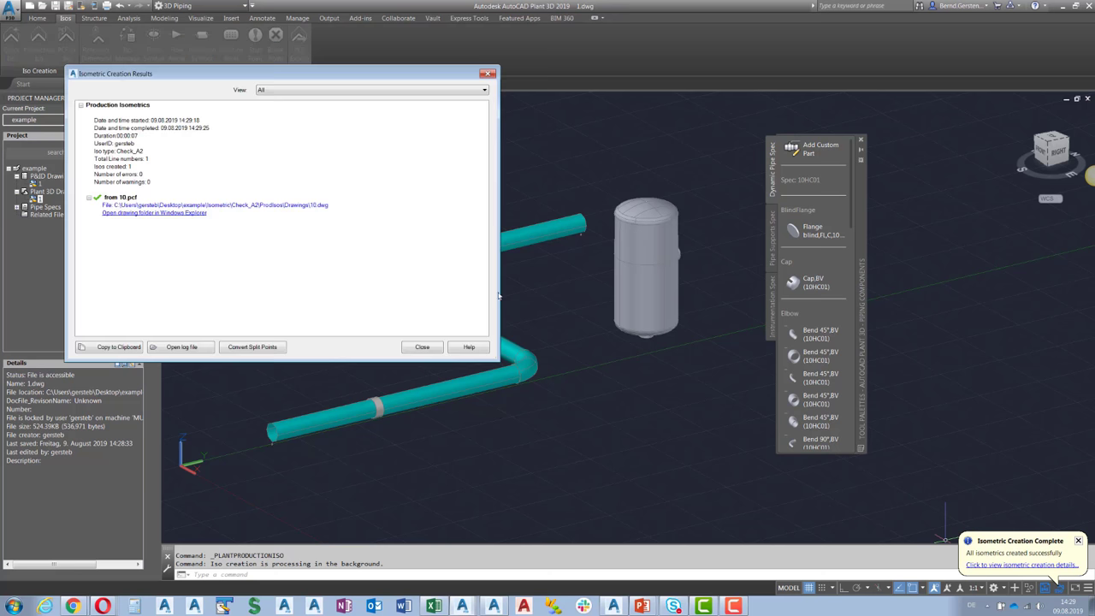
click(291, 205)
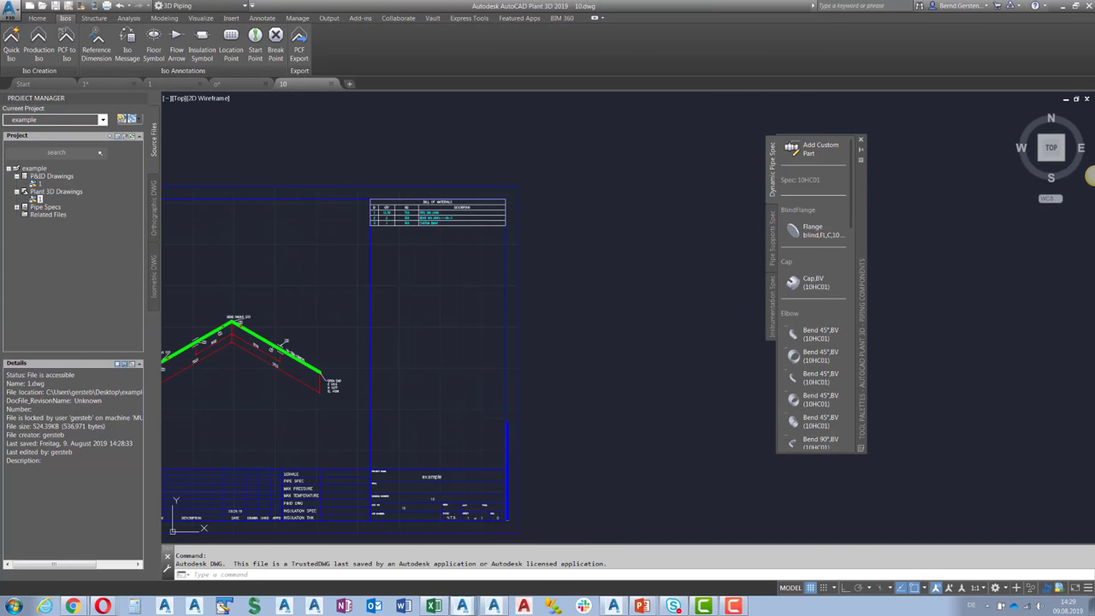
scroll(448, 324, down, 3)
scroll(377, 318, up, 2)
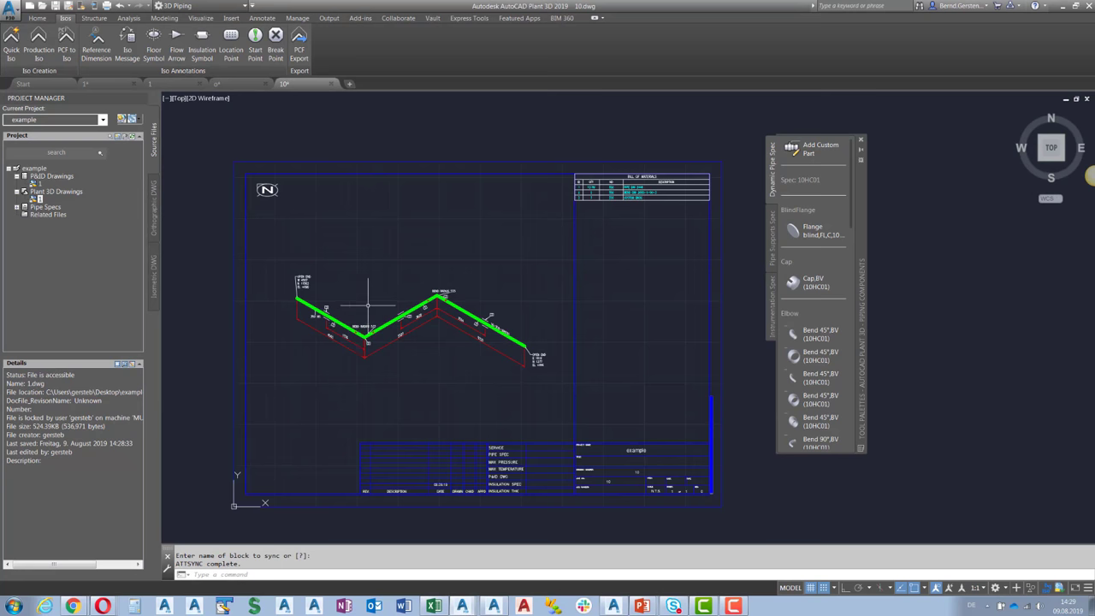
scroll(367, 317, up, 2)
scroll(459, 326, up, 2)
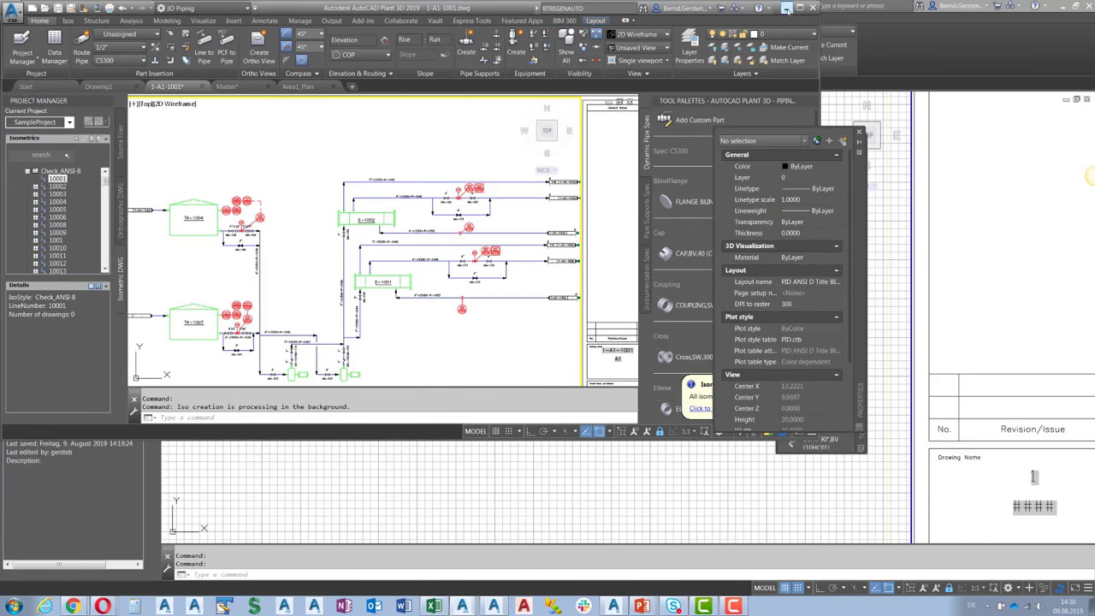
Maximize SampleProject, view the Master model and Area1_Plan, then open the isometric creation details
click(799, 7)
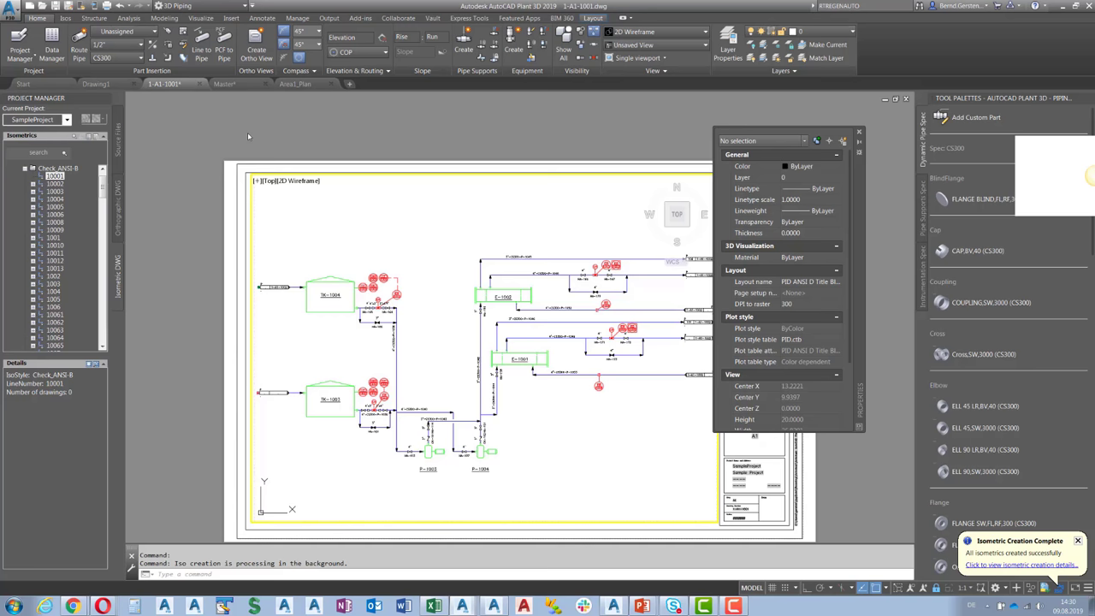
click(225, 84)
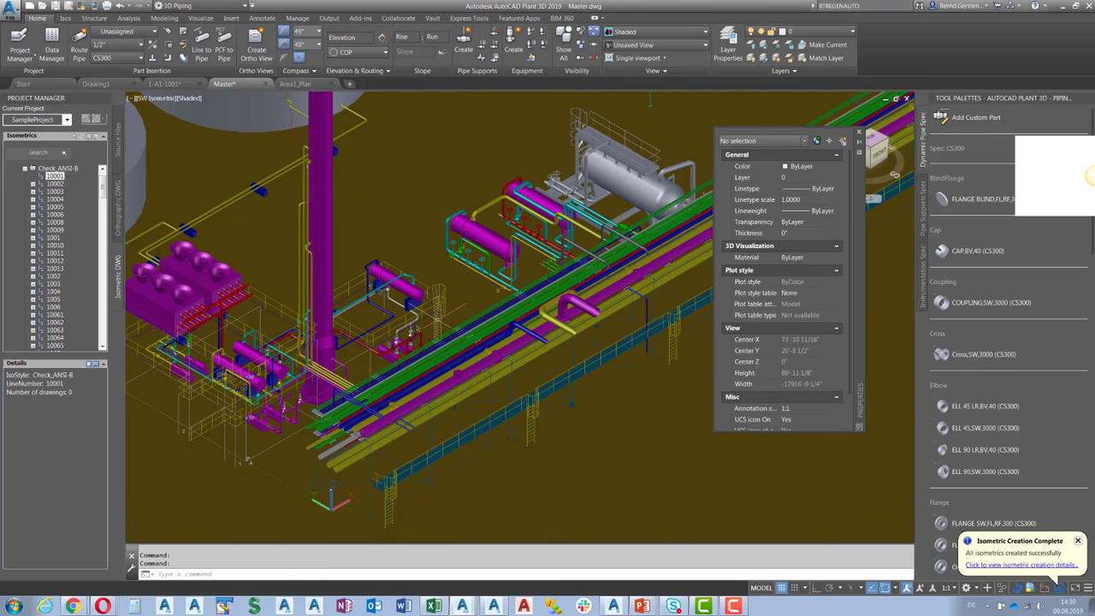
scroll(370, 254, down, 3)
scroll(369, 254, down, 3)
scroll(369, 254, down, 3)
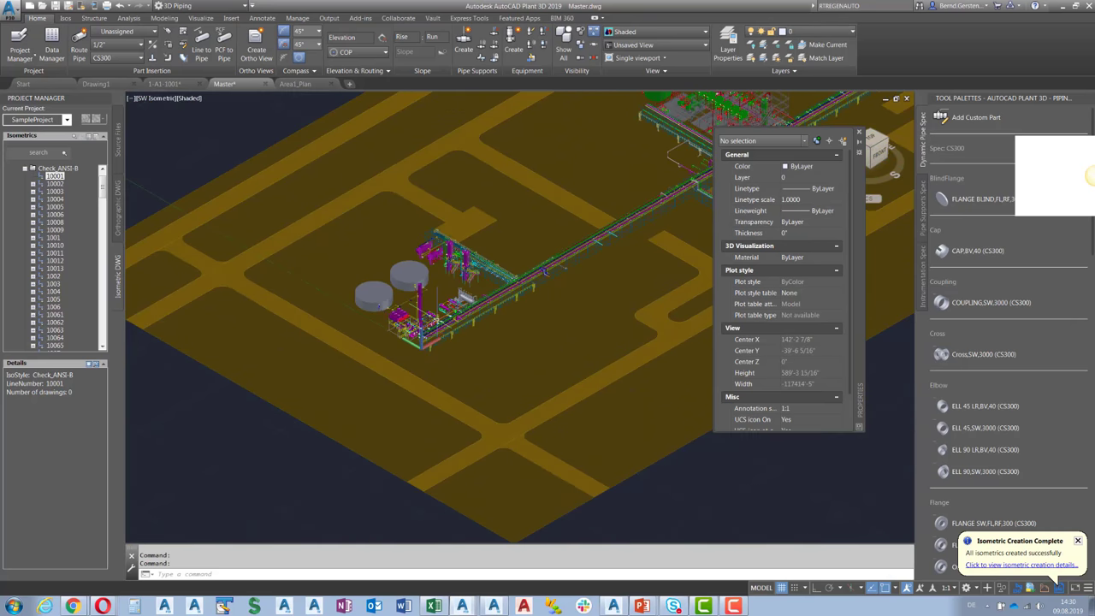
click(300, 84)
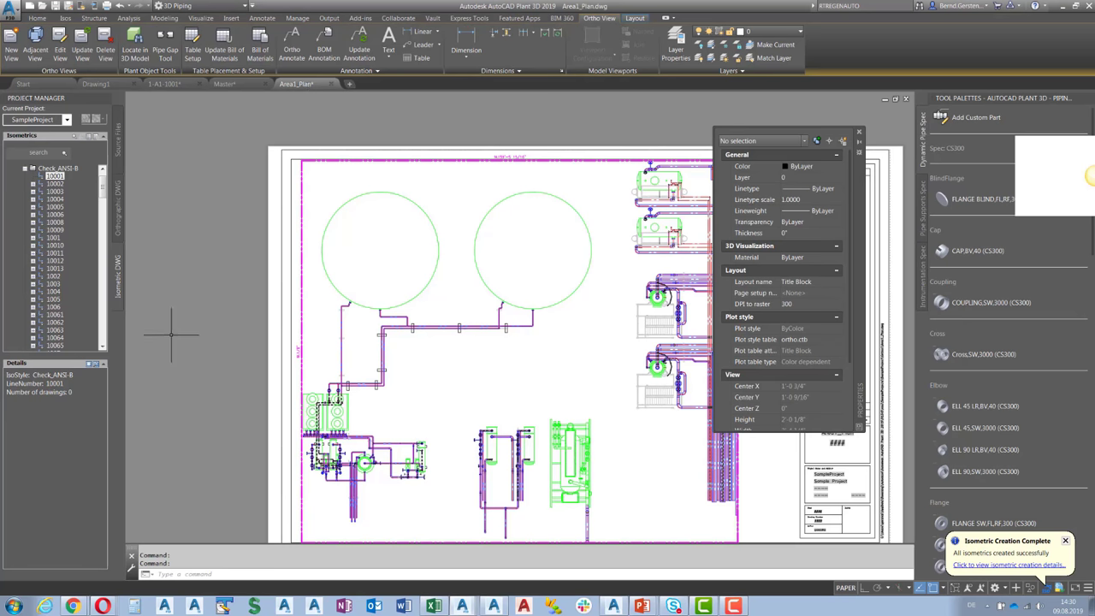
click(986, 566)
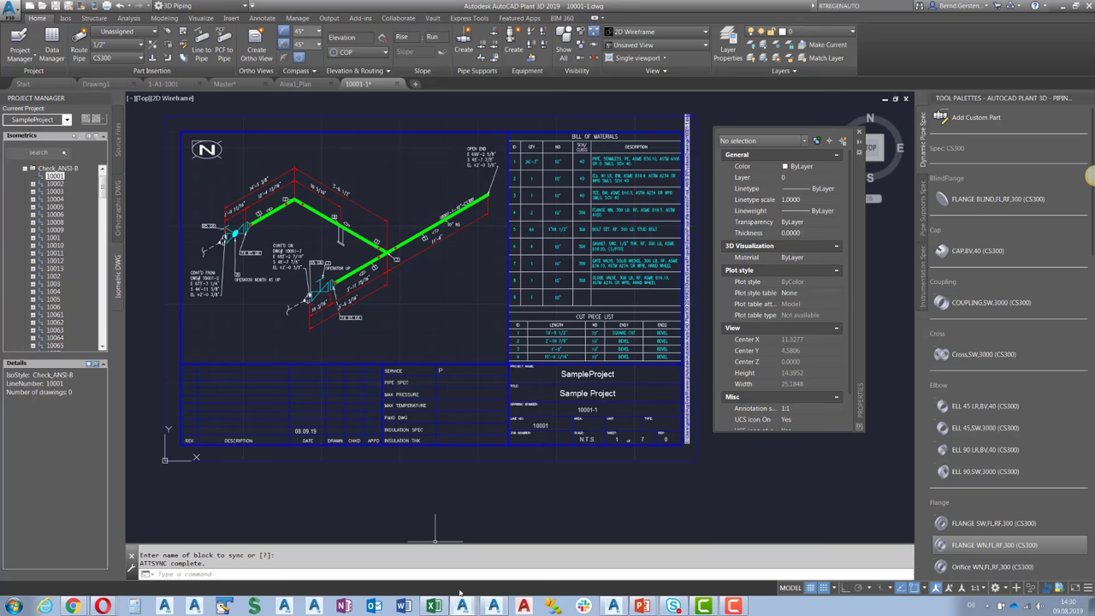
Try a new flanged elbow catalog component with custom block graphics, cancel, and return to 10HC01
click(494, 606)
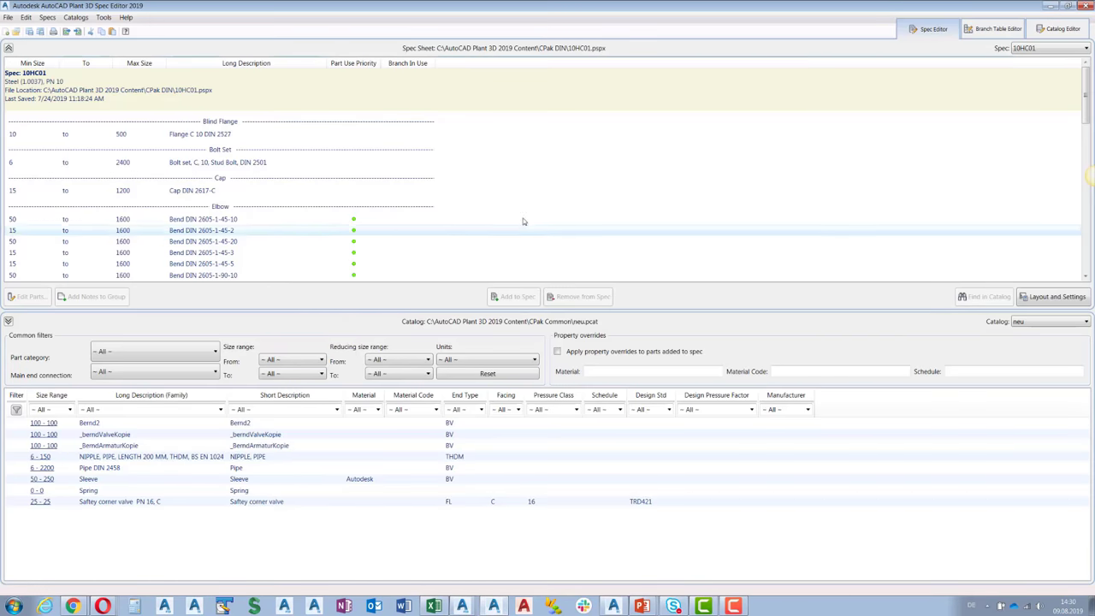
click(1051, 29)
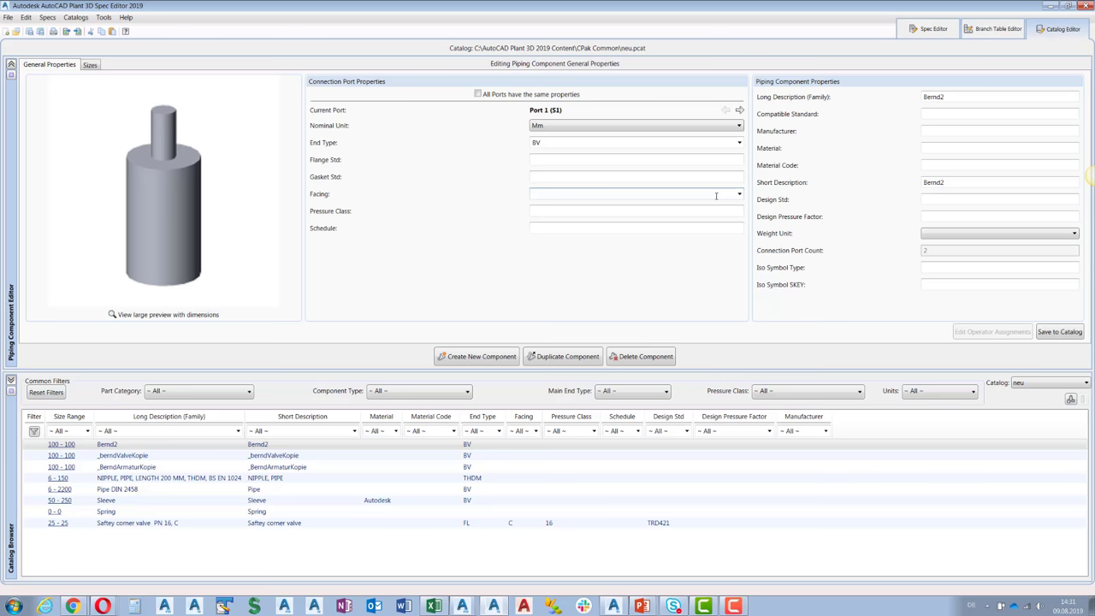
click(479, 357)
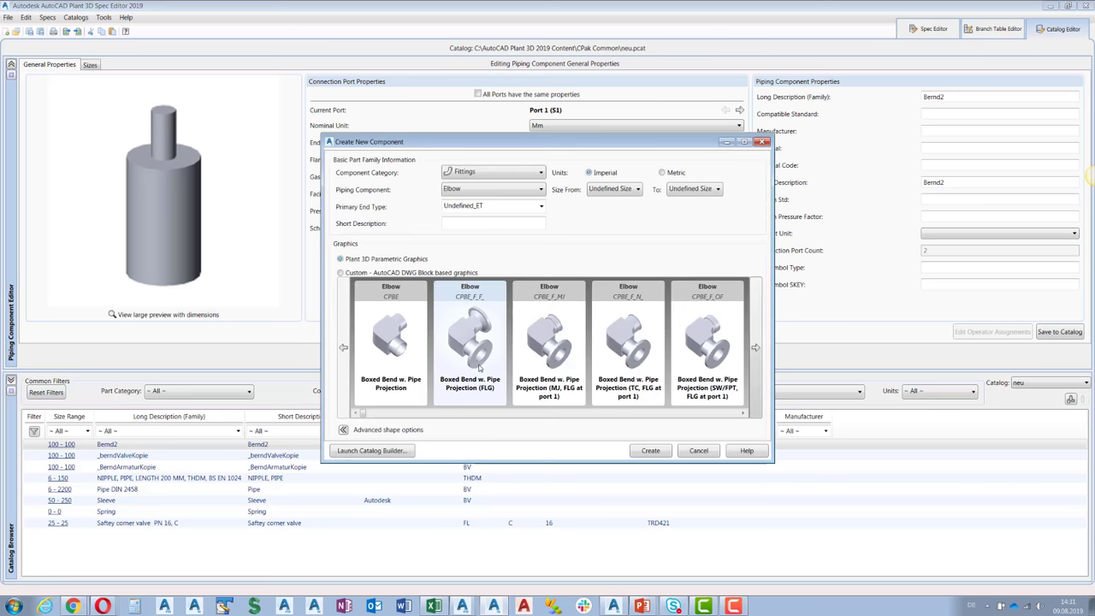
click(469, 343)
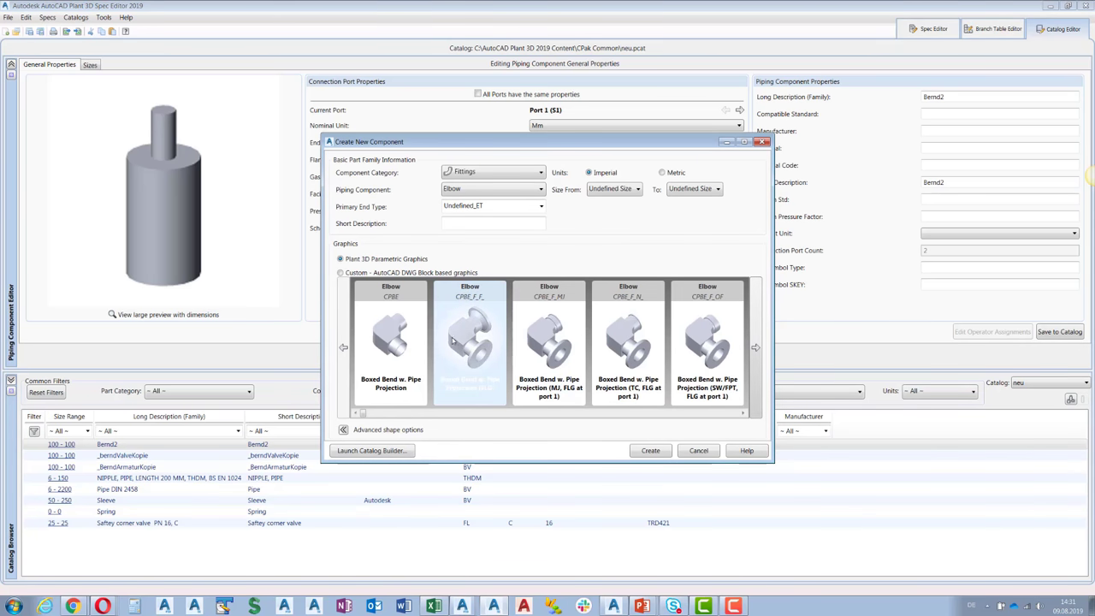
click(340, 273)
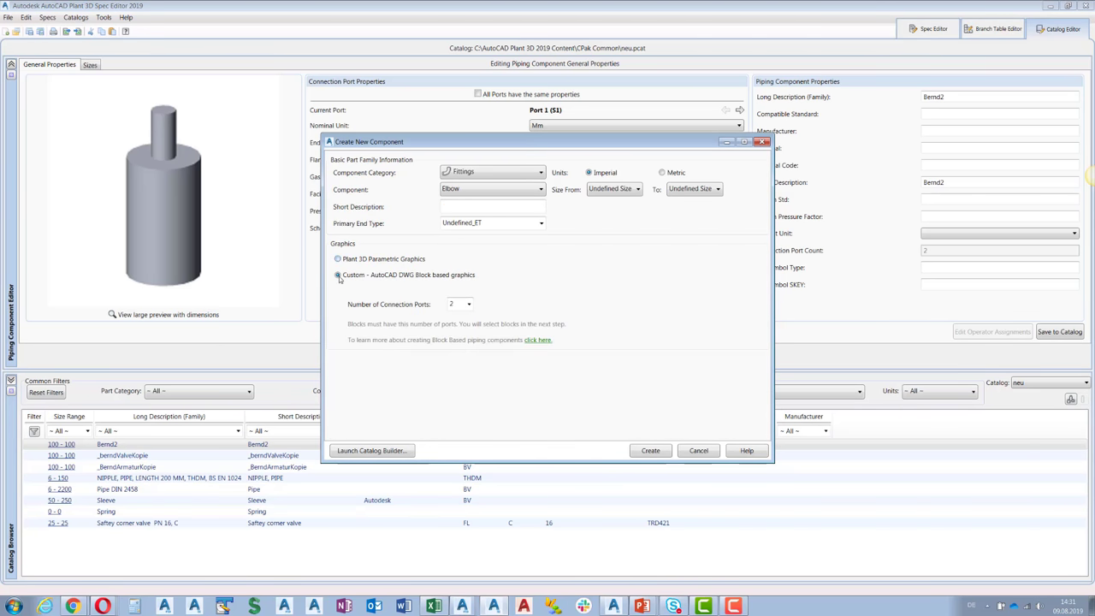
click(698, 451)
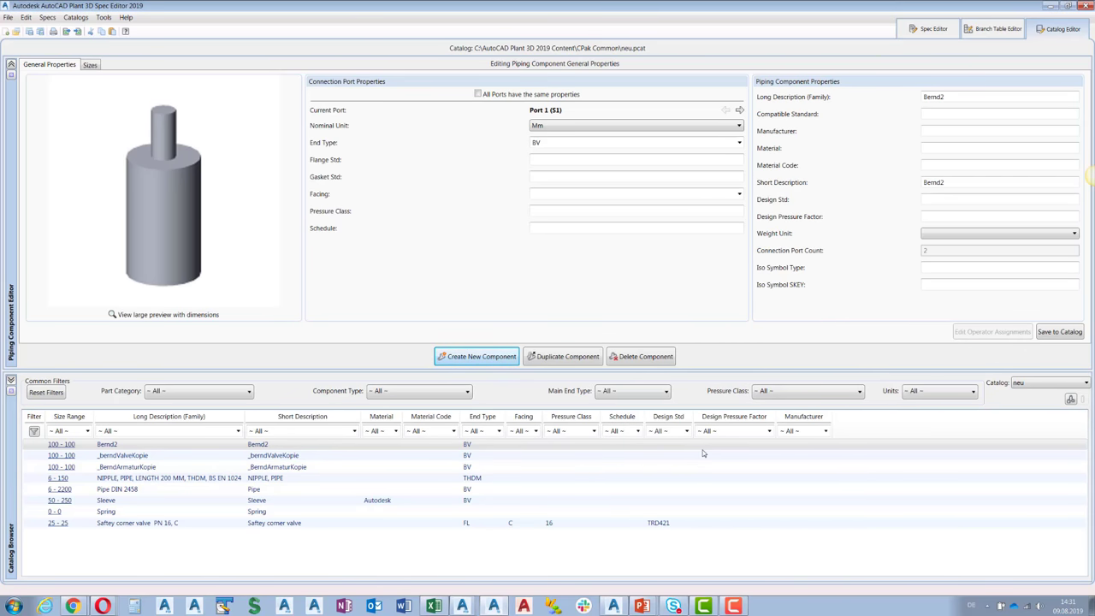
click(928, 31)
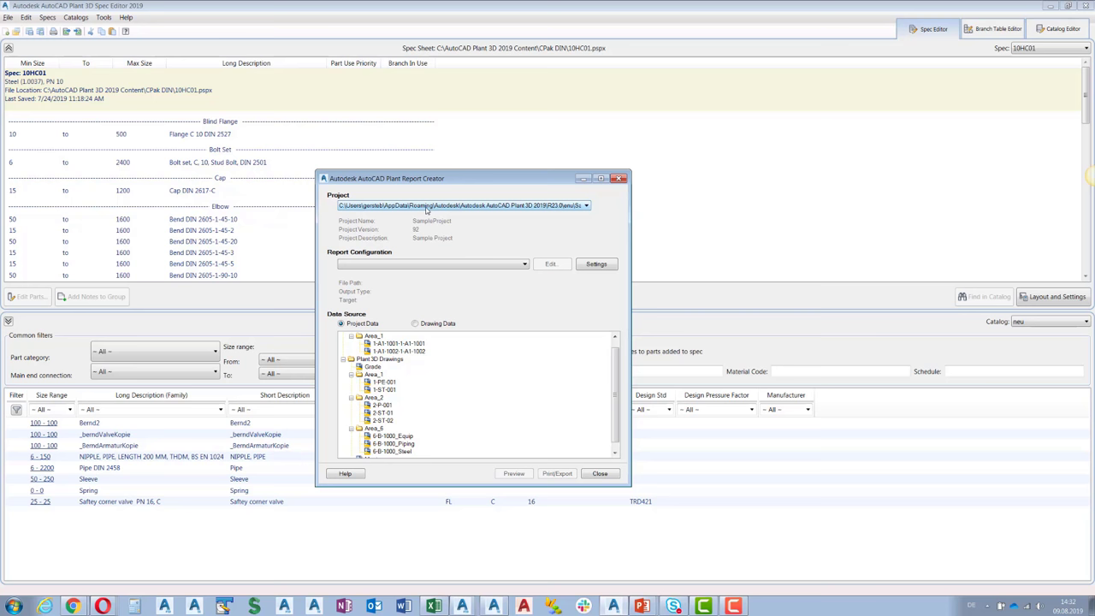
Edit the 3D Parts report configuration, check its query unchanged, and open its layout
click(438, 265)
click(405, 287)
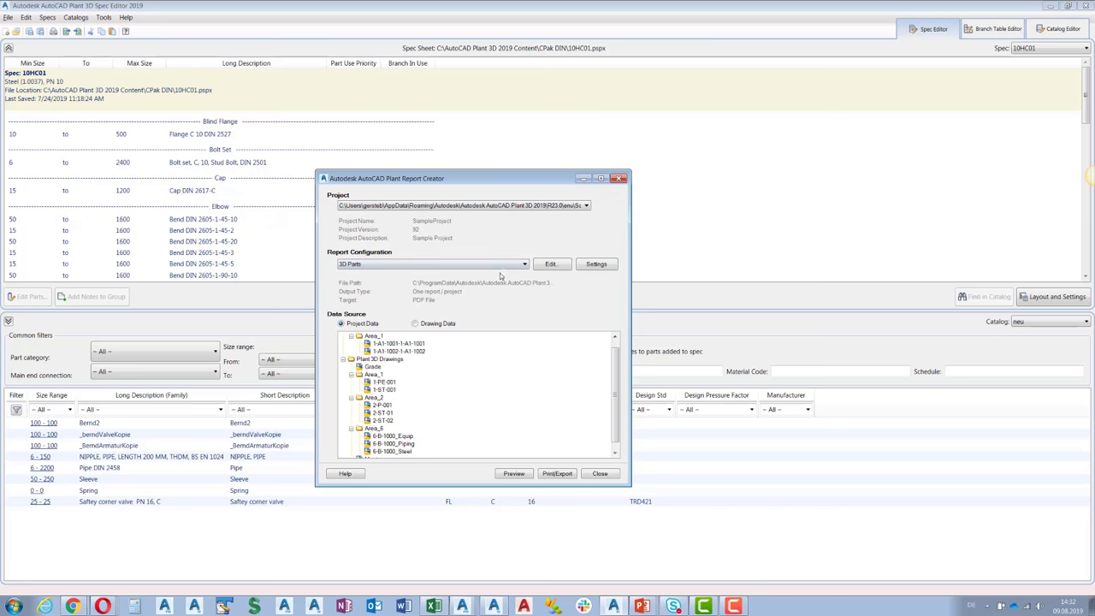
click(547, 266)
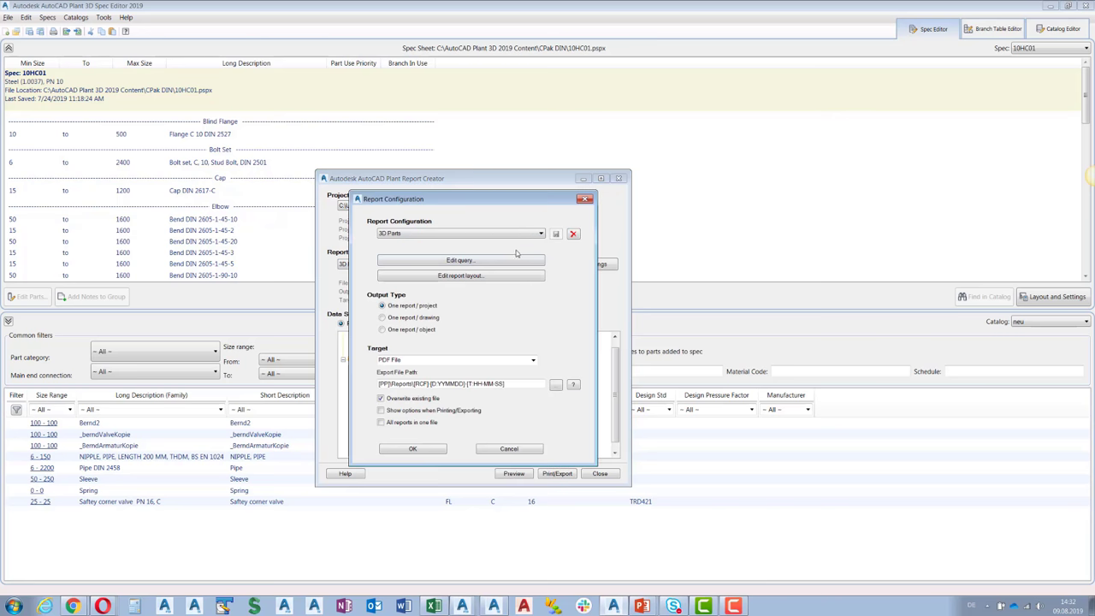
click(469, 261)
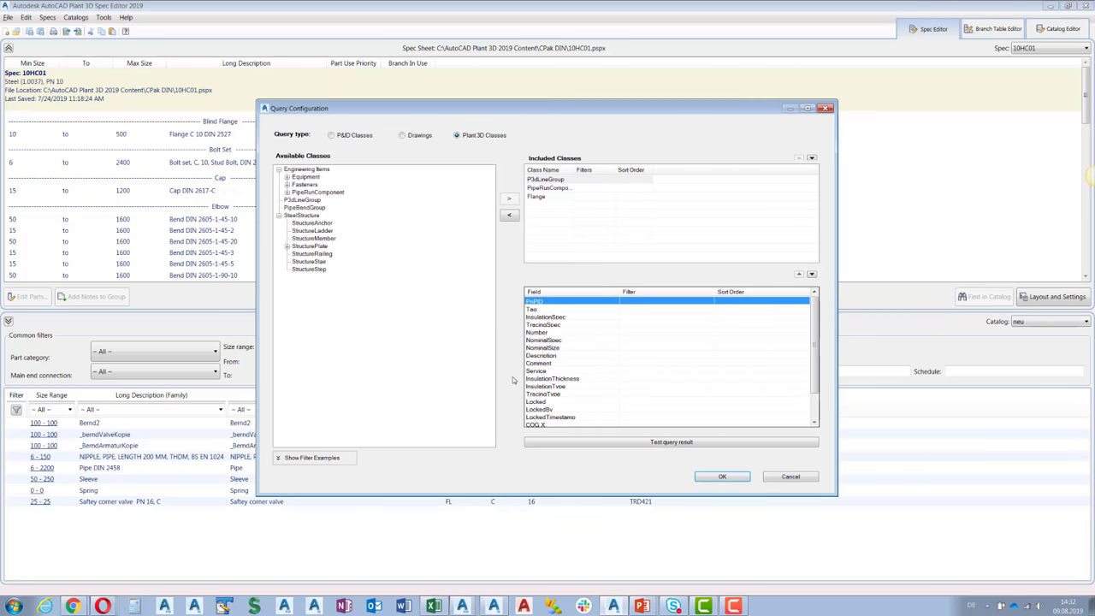
click(790, 477)
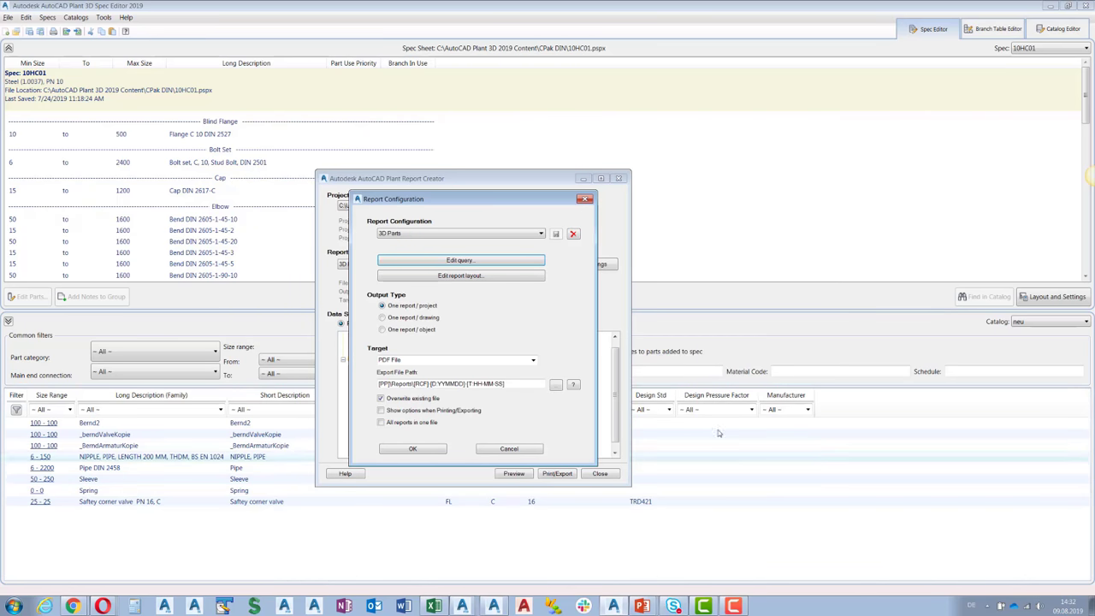
click(483, 280)
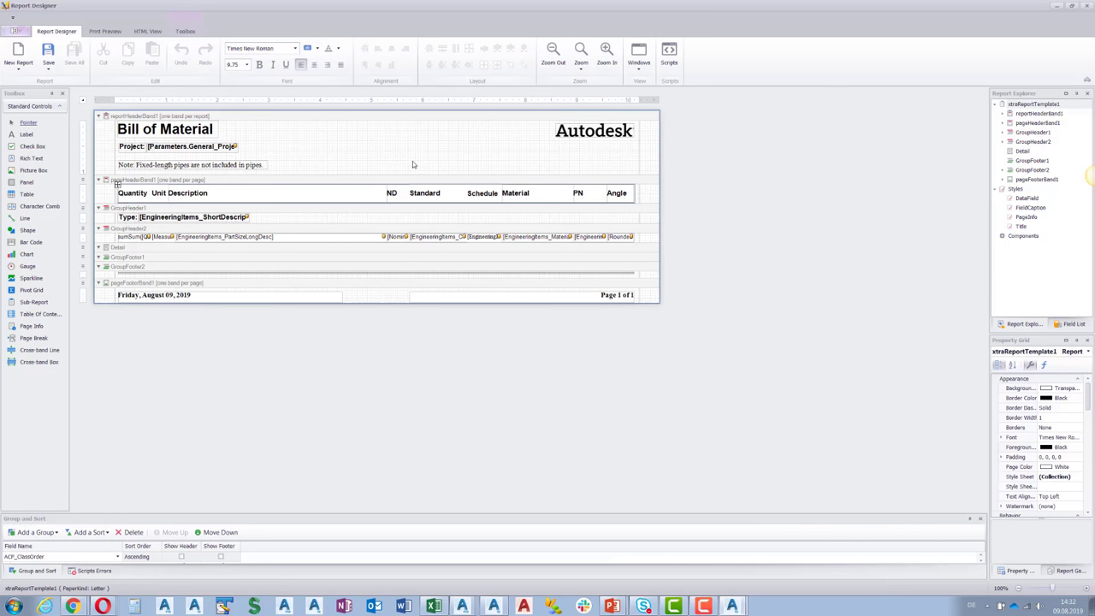
Preview the Bill of Material report, then return to the layout designer
click(106, 32)
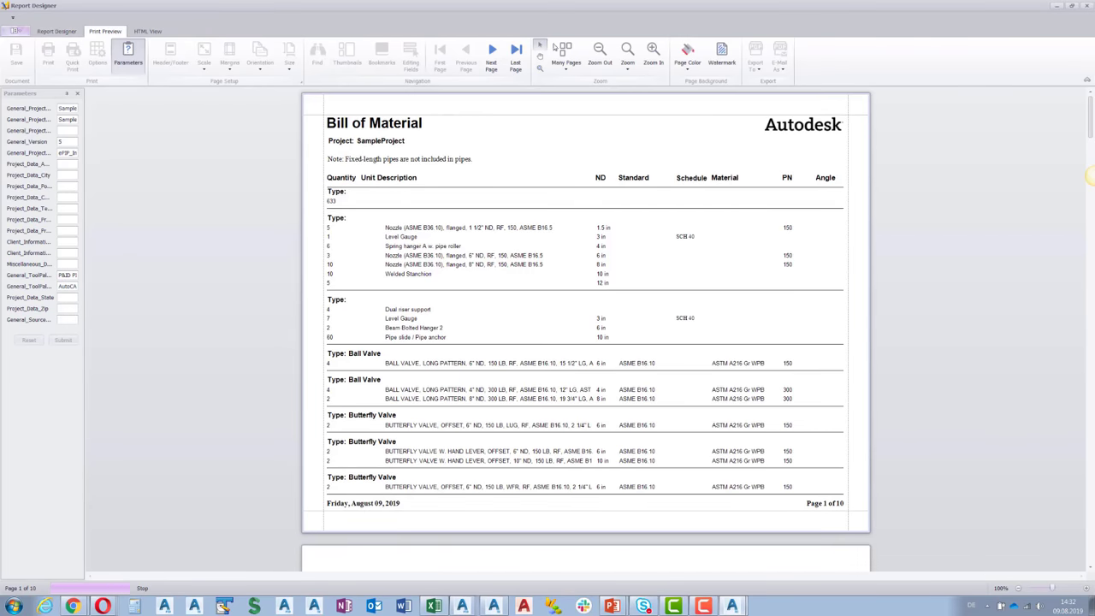
click(56, 31)
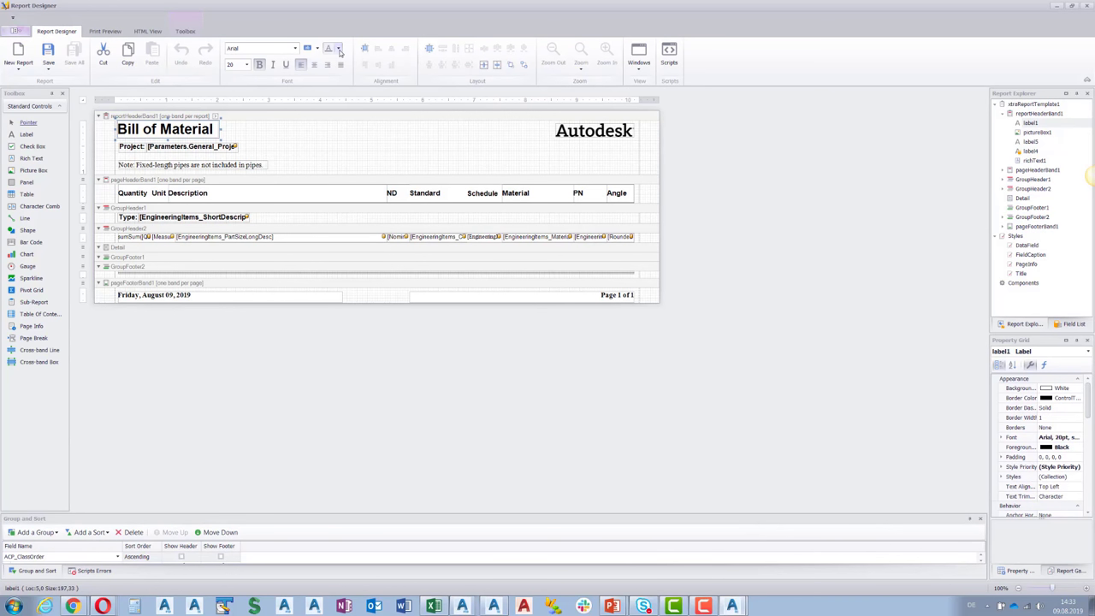
click(333, 48)
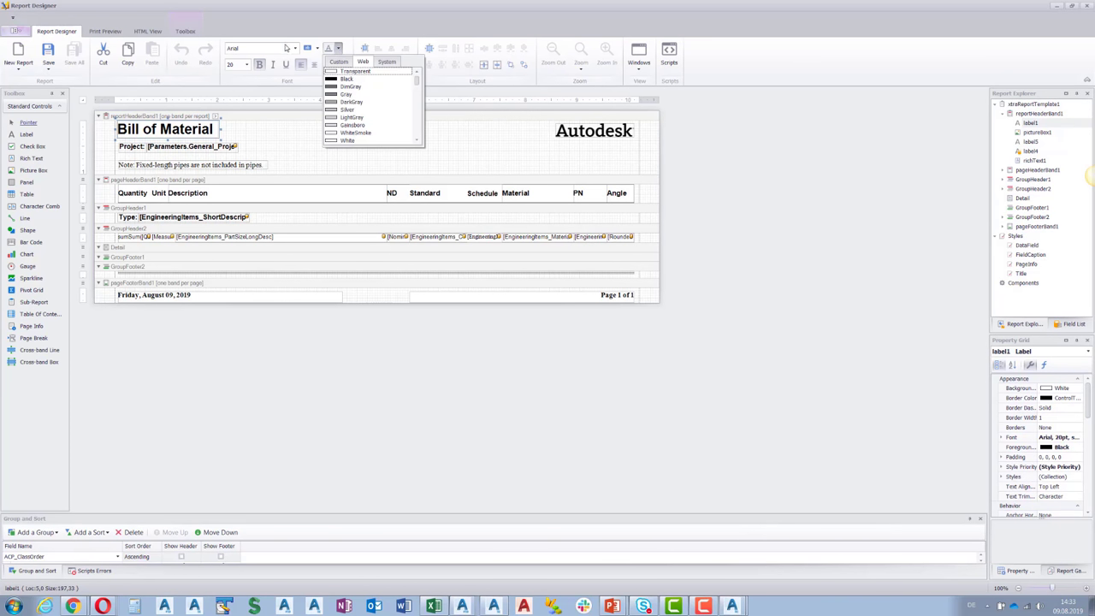
click(296, 48)
Set the title font to Algerian at size 48 and preview the report
click(296, 49)
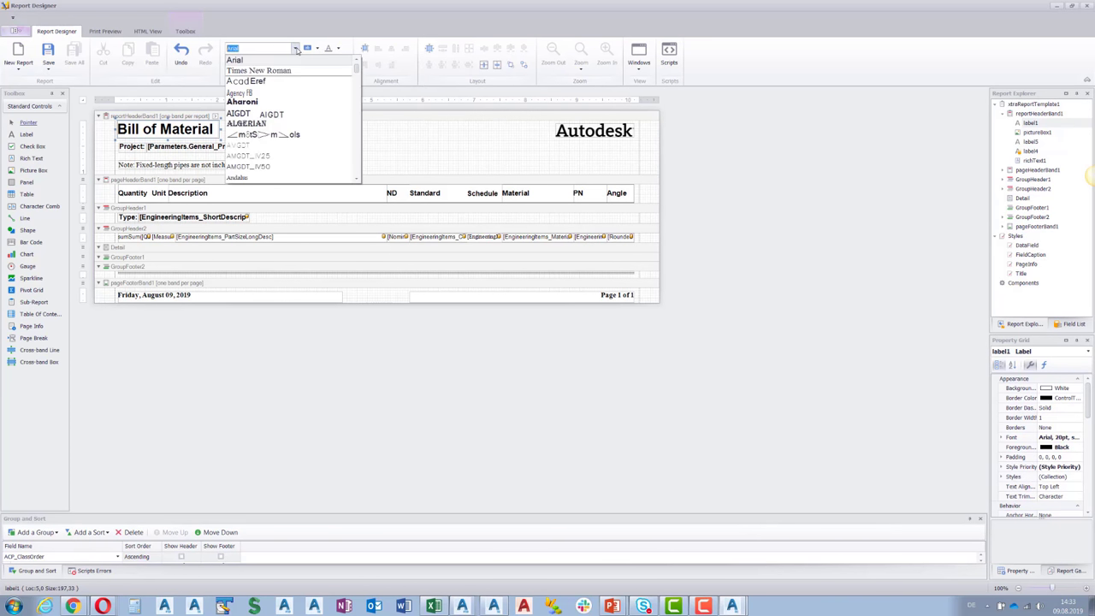
click(249, 126)
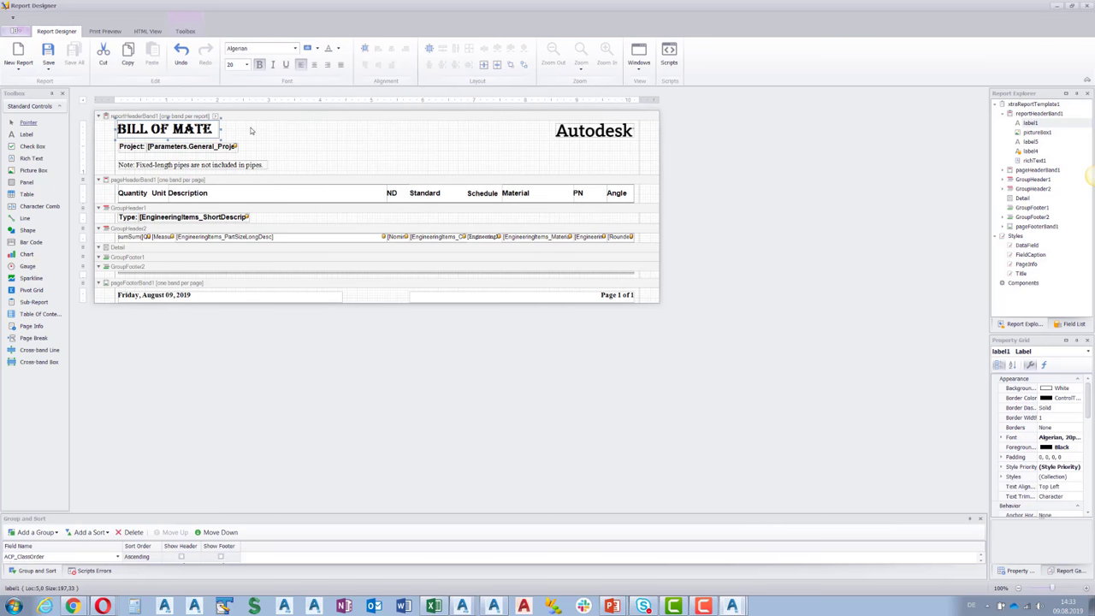
click(247, 64)
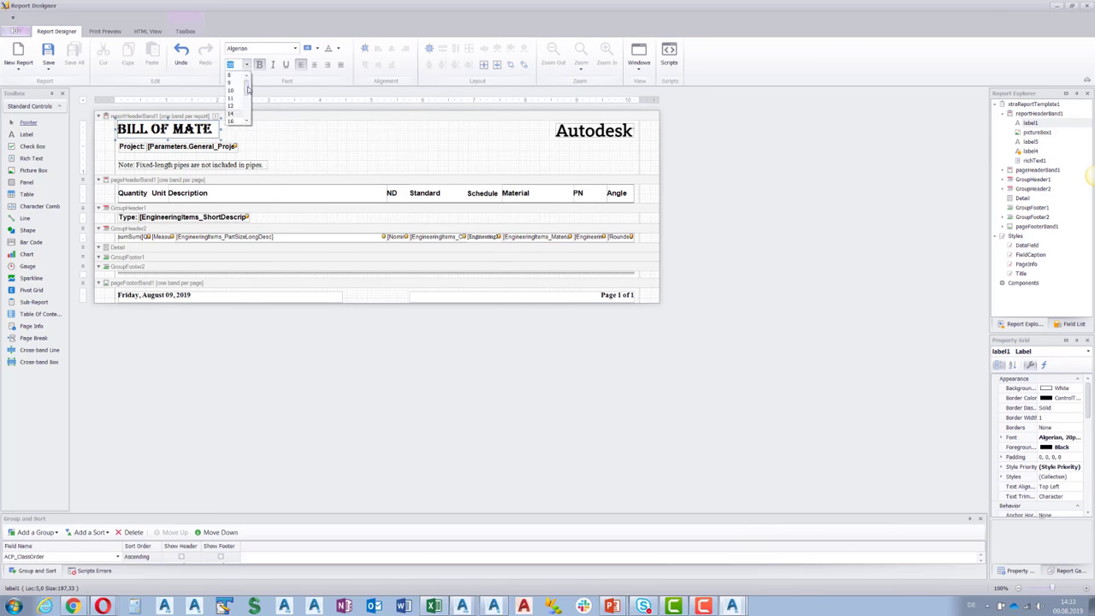
drag(248, 90, 249, 121)
click(230, 113)
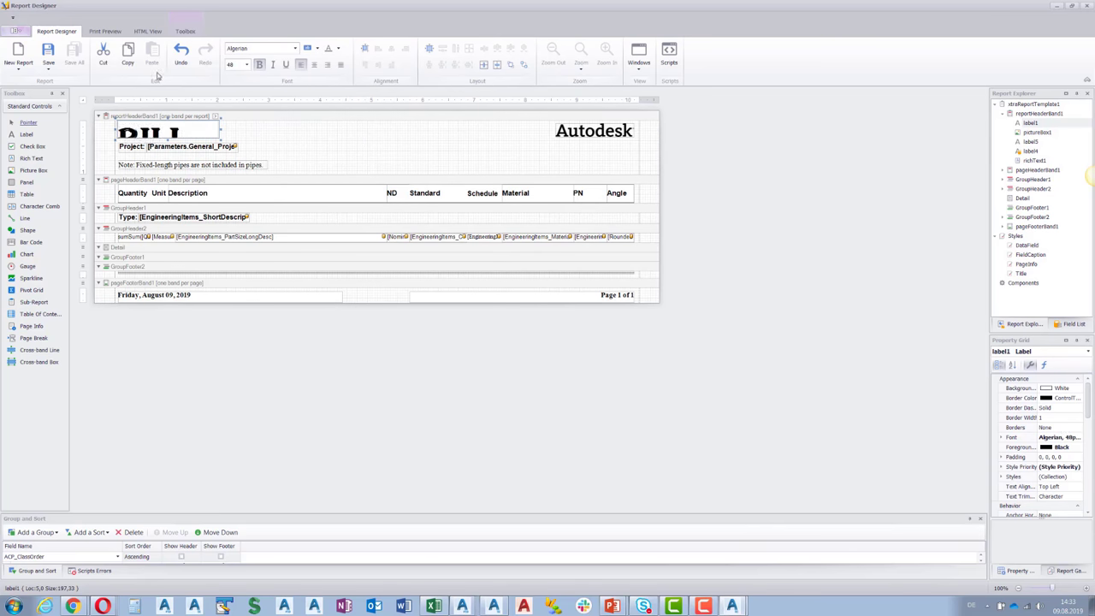
click(101, 32)
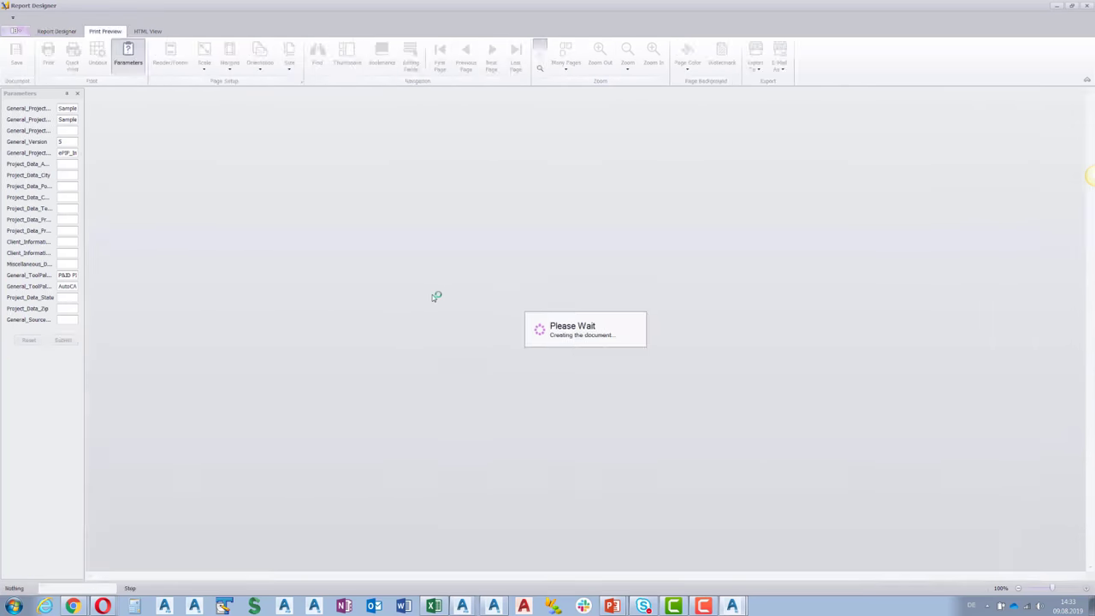